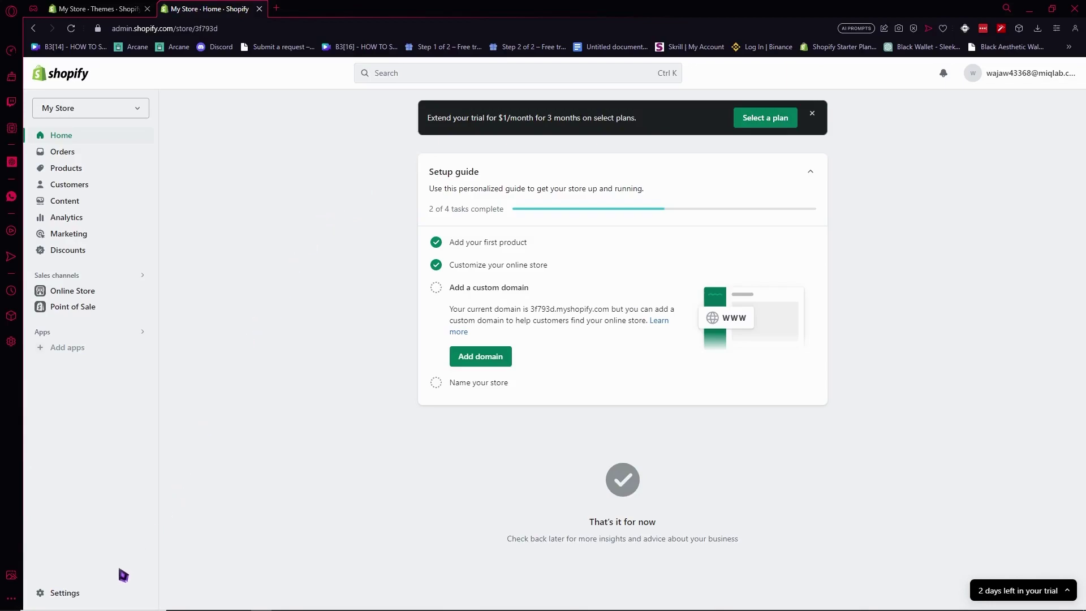
Open the store's Shipping and delivery settings and look over the available sections
{"action": "left_click", "coordinate": [64, 593]}
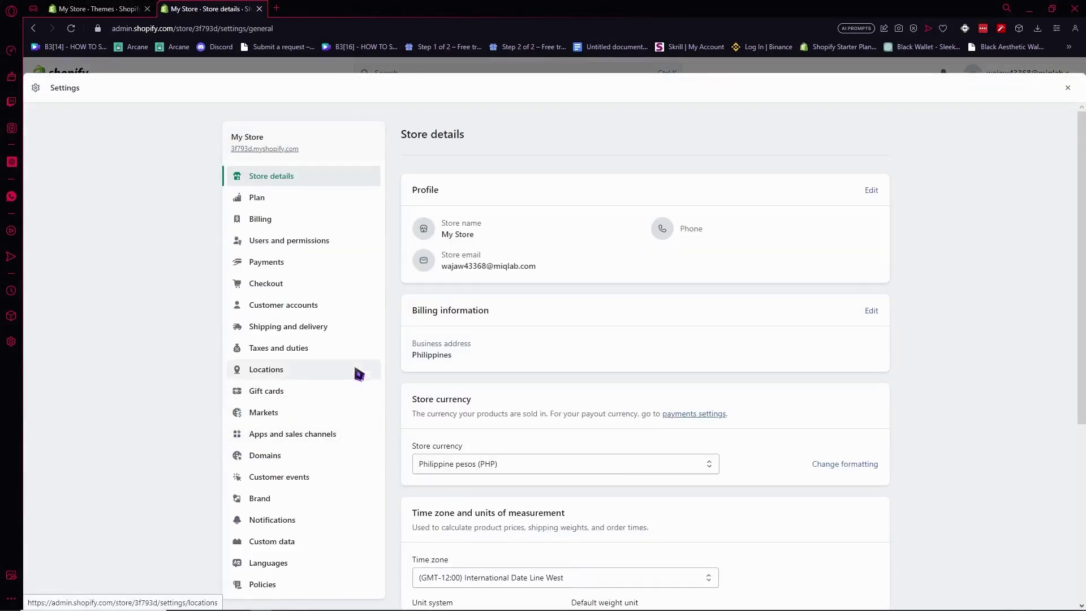
{"action": "left_click", "coordinate": [295, 333]}
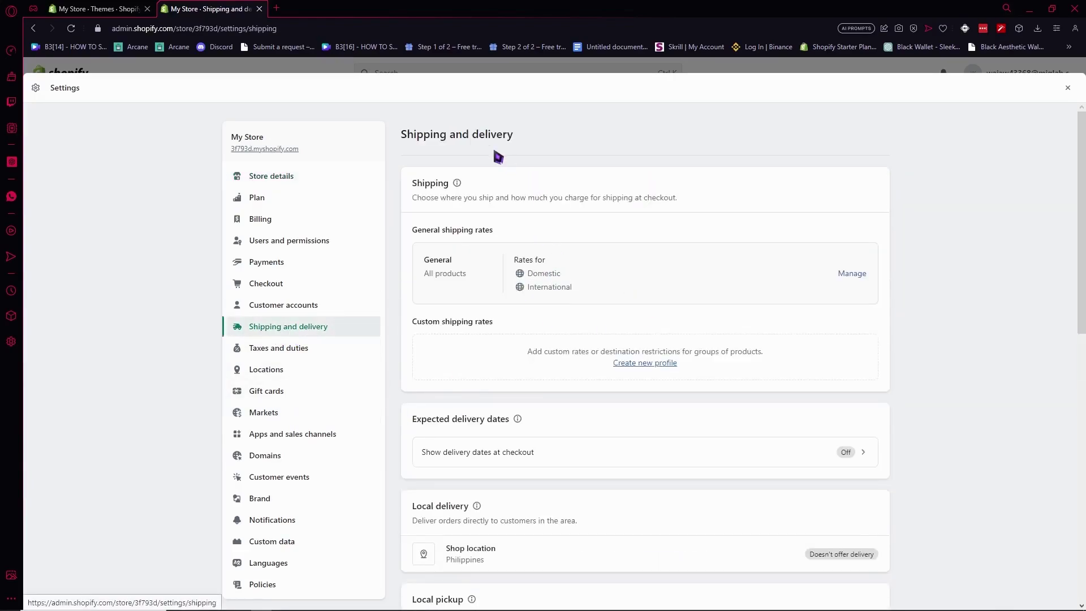
{"action": "scroll", "coordinate": [515, 320], "scroll_direction": "down", "scroll_amount": 5}
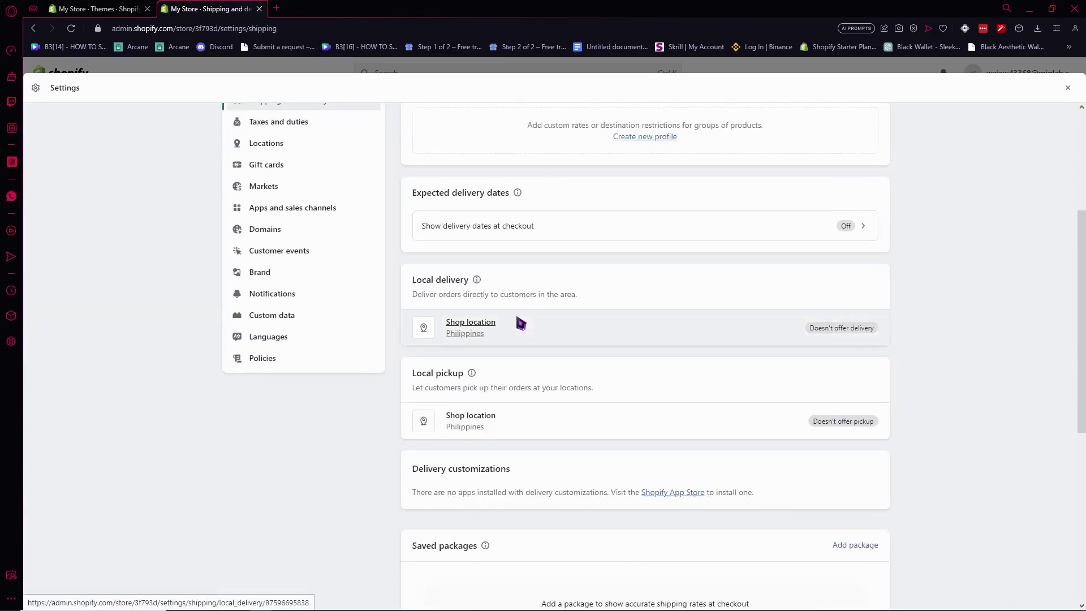
{"action": "scroll", "coordinate": [515, 319], "scroll_direction": "up", "scroll_amount": 1}
{"action": "scroll", "coordinate": [515, 319], "scroll_direction": "up", "scroll_amount": 4}
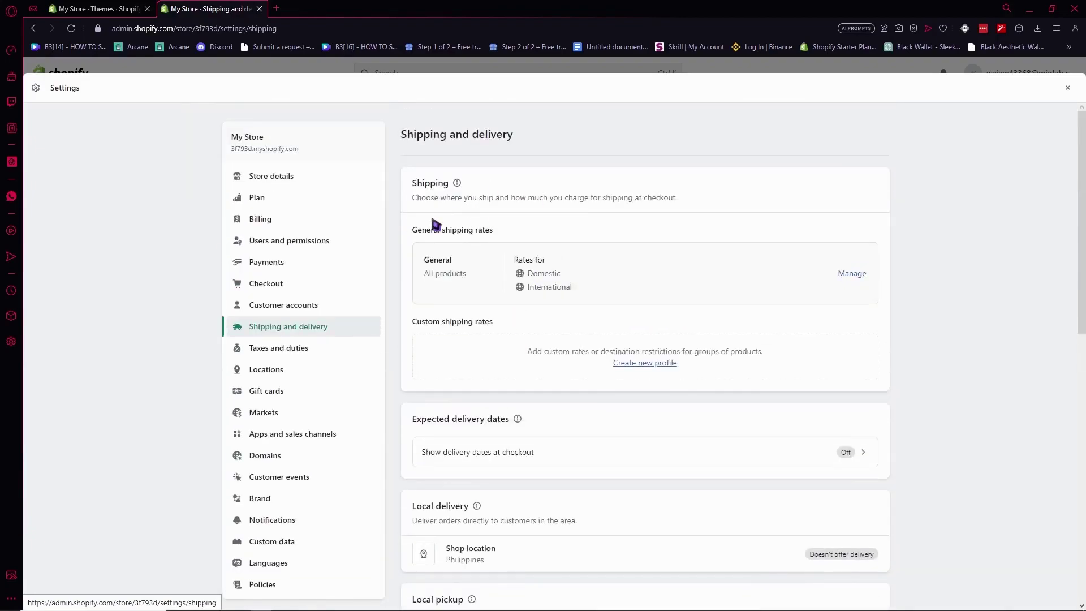
Open the General shipping profile for management and review its Domestic and International zones, including the International checkout notice
{"action": "mouse_move", "coordinate": [457, 186]}
{"action": "left_click", "coordinate": [851, 274]}
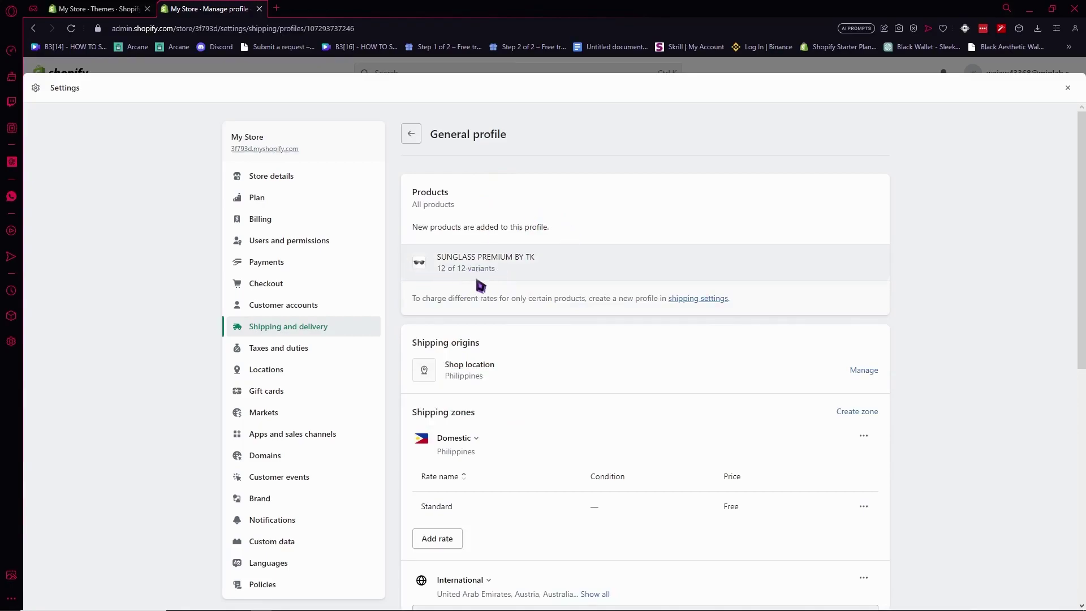
{"action": "scroll", "coordinate": [552, 330], "scroll_direction": "down", "scroll_amount": 2}
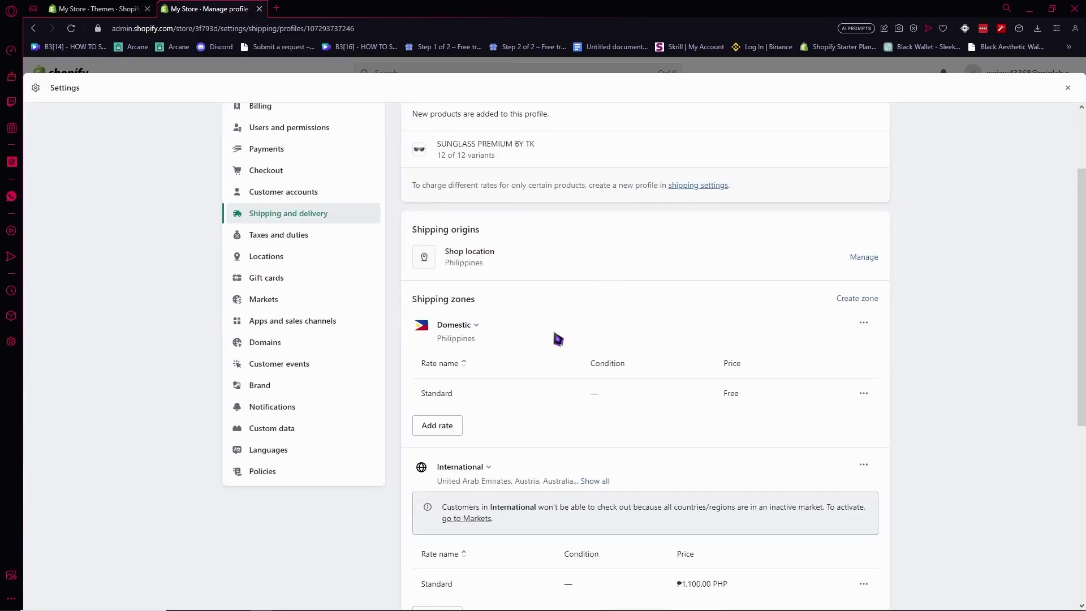
{"action": "scroll", "coordinate": [538, 408], "scroll_direction": "down", "scroll_amount": 2}
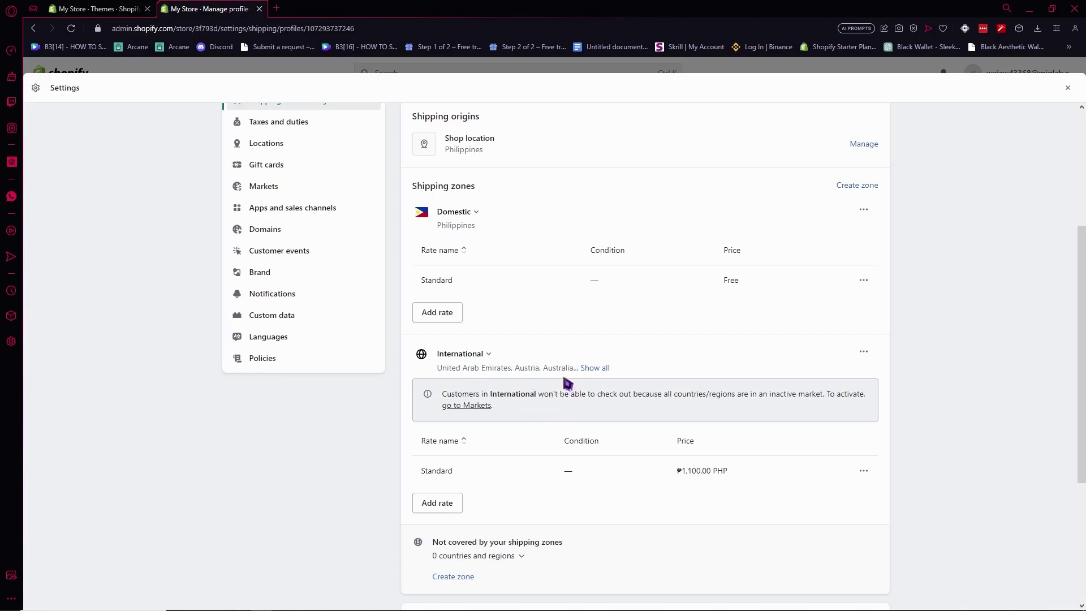
{"action": "left_click_drag", "start_coordinate": [444, 396], "coordinate": [758, 400]}
{"action": "left_click", "coordinate": [554, 403]}
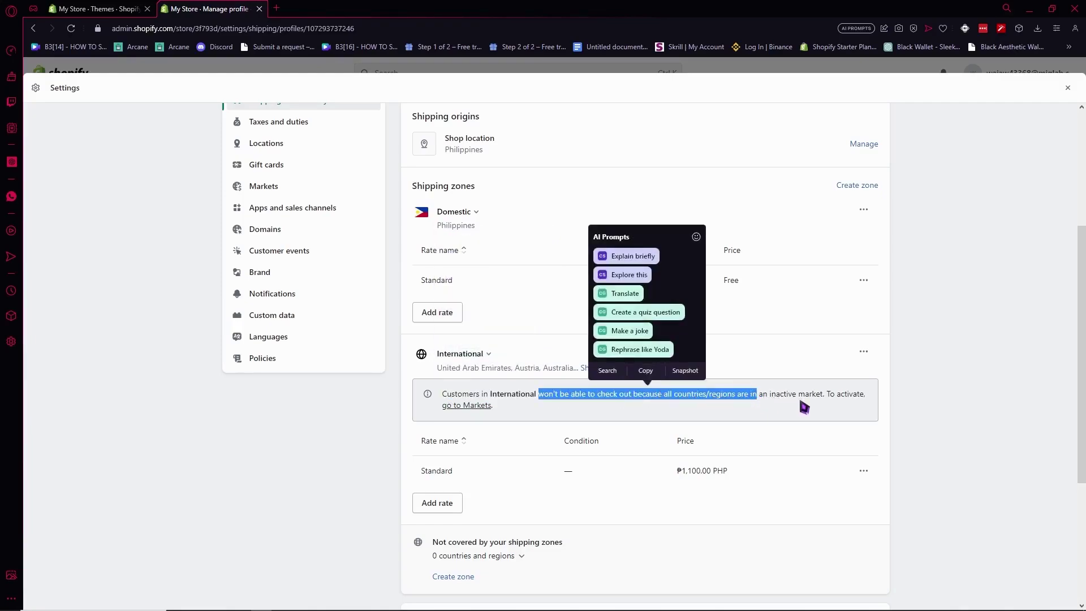
{"action": "left_click", "coordinate": [853, 399]}
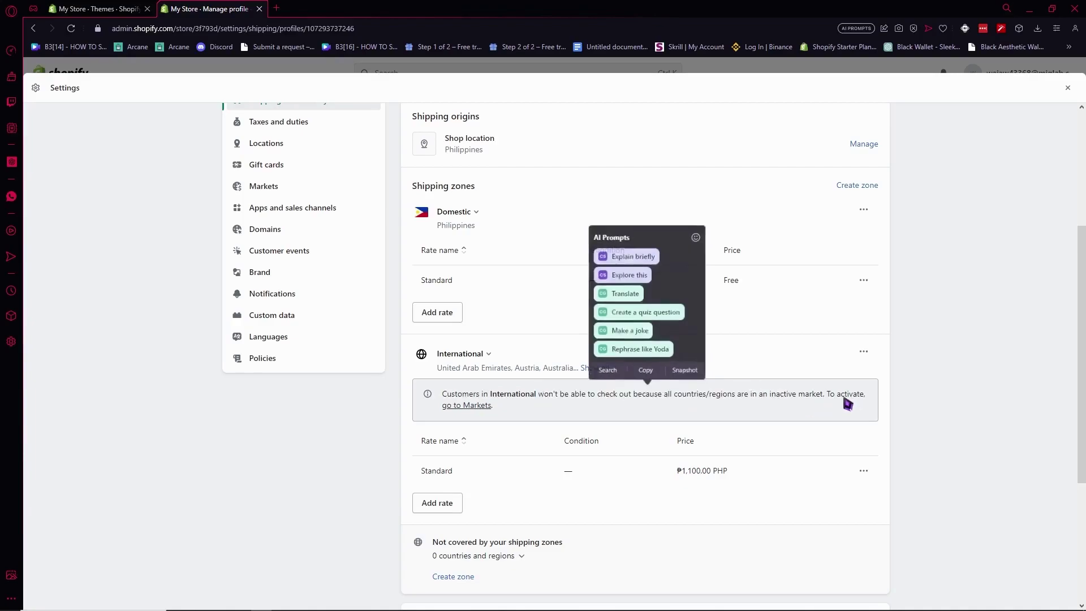
Open the Markets link from the International zone's notice in a new browser tab and switch to it
{"action": "right_click", "coordinate": [478, 407]}
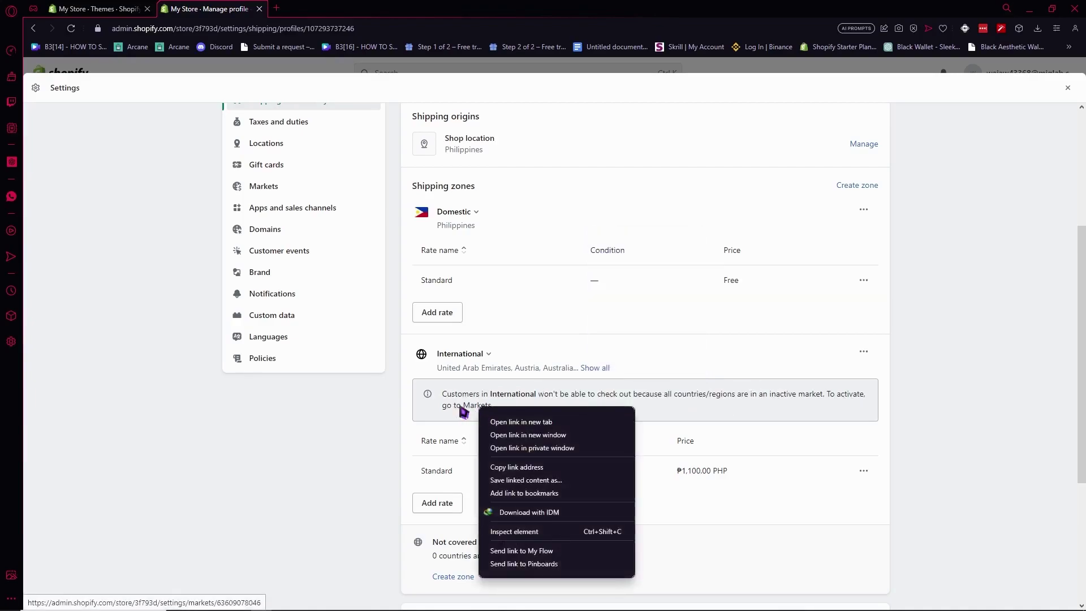
{"action": "right_click", "coordinate": [464, 406]}
{"action": "left_click", "coordinate": [483, 420]}
{"action": "scroll", "coordinate": [487, 430], "scroll_direction": "down", "scroll_amount": 4}
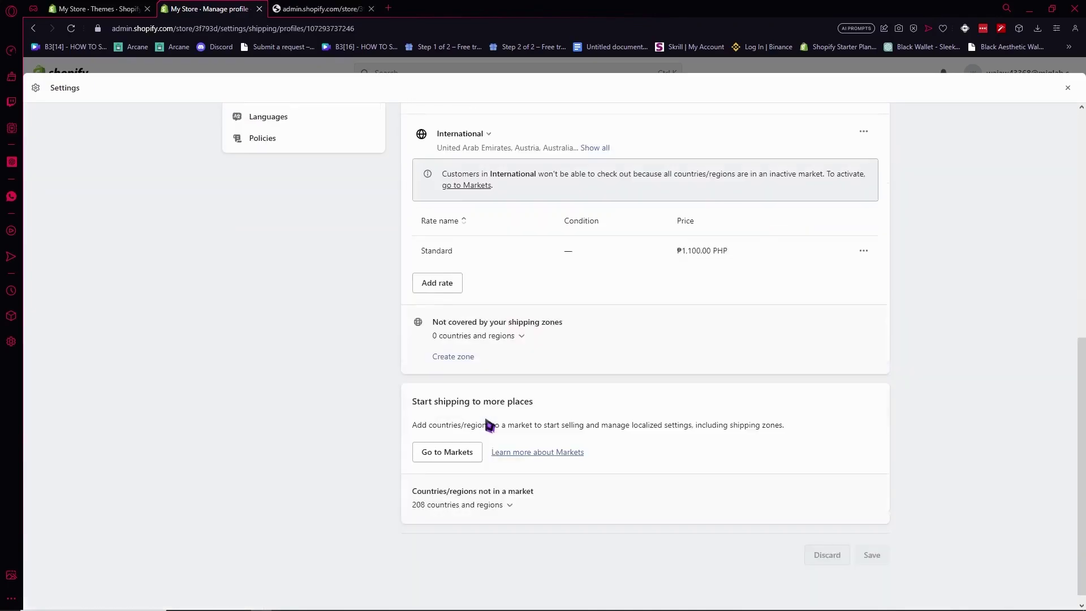
{"action": "scroll", "coordinate": [484, 336], "scroll_direction": "up", "scroll_amount": 2}
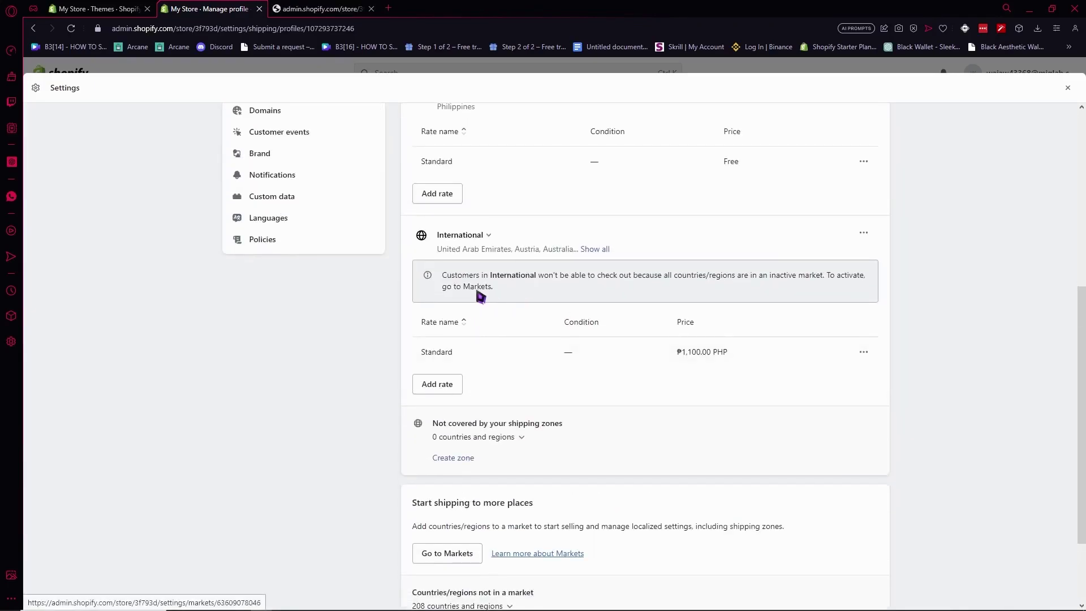
{"action": "scroll", "coordinate": [428, 241], "scroll_direction": "up", "scroll_amount": 1}
{"action": "left_click", "coordinate": [321, 8]}
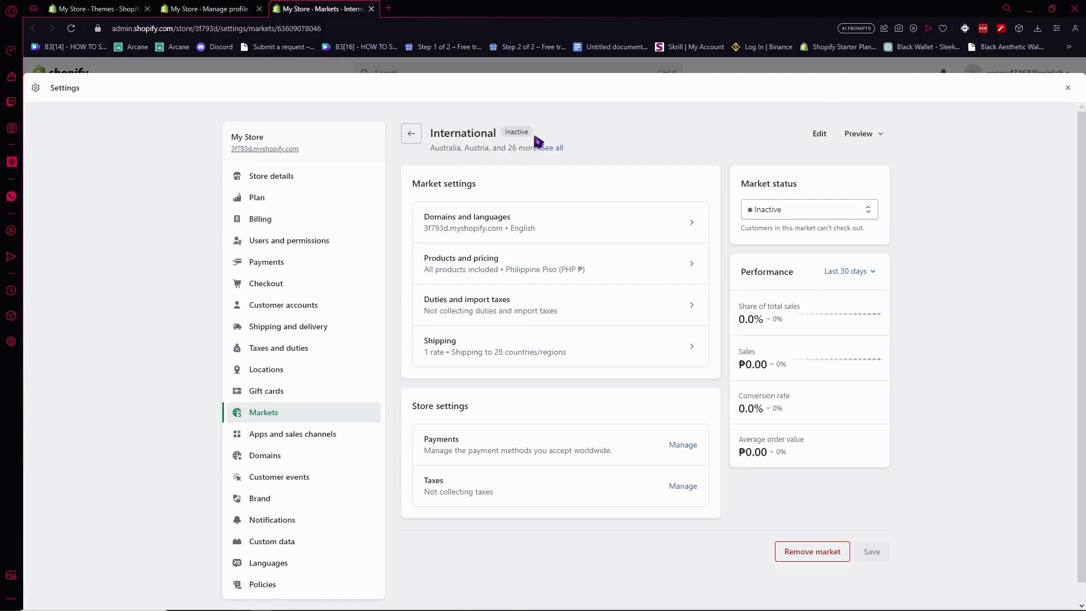
Set the International market's status to Active, save the change and acknowledge the localized experiences notice
{"action": "left_click", "coordinate": [815, 209]}
{"action": "left_click", "coordinate": [804, 232]}
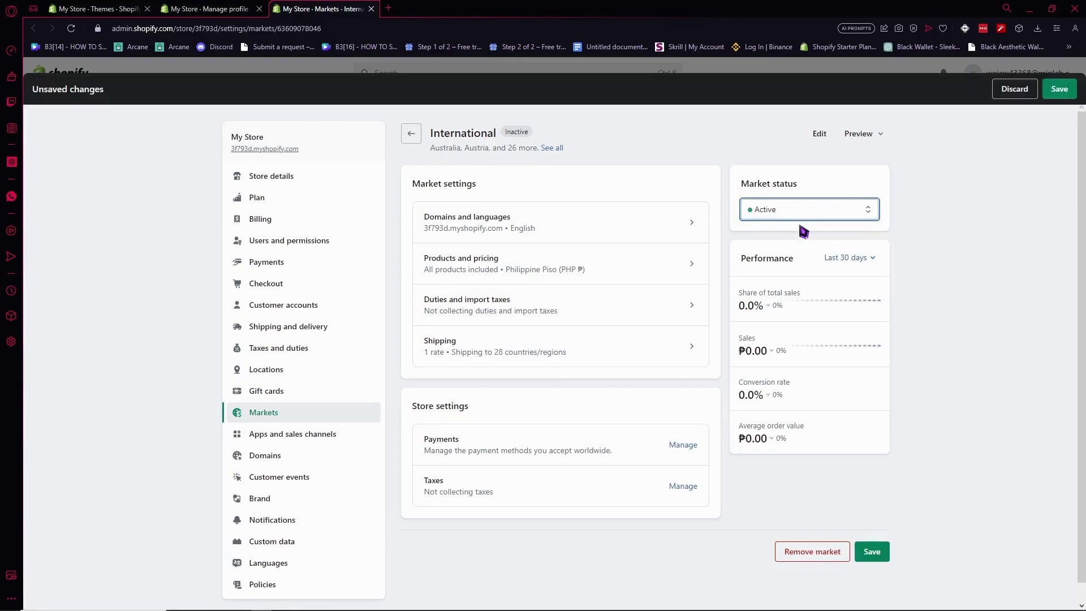
{"action": "left_click", "coordinate": [1061, 93]}
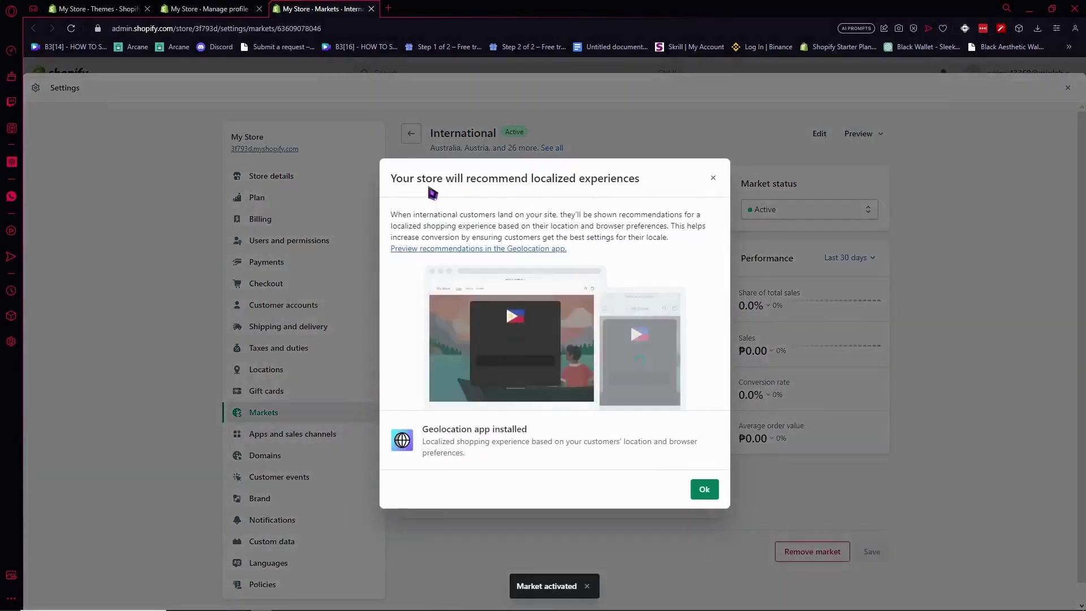
{"action": "left_click", "coordinate": [707, 498]}
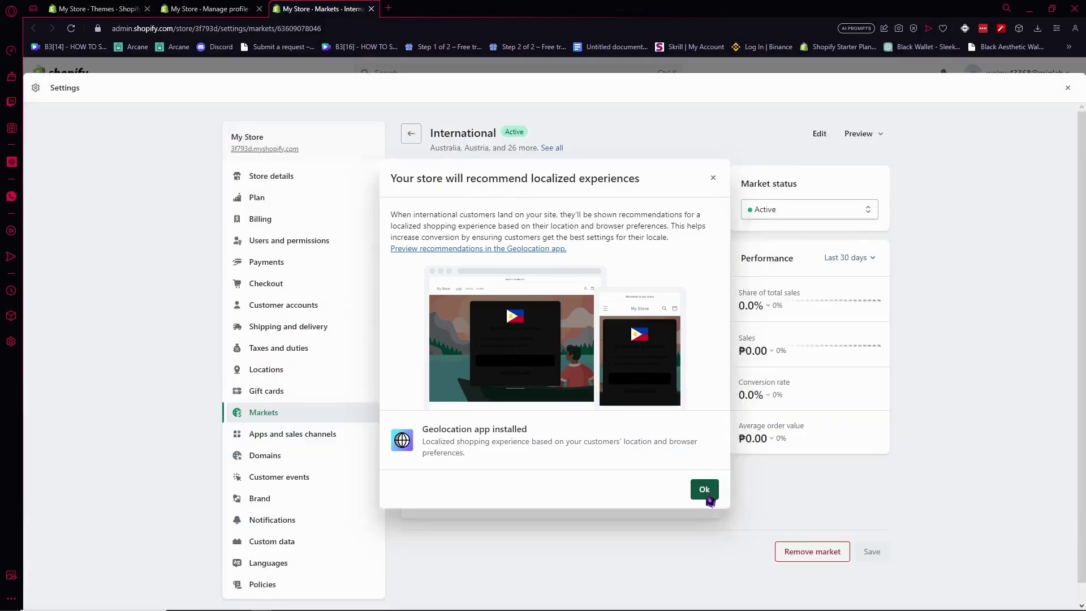
Return to the General shipping profile, reload it and check the International zone for the inactive-market notice
{"action": "left_click", "coordinate": [206, 8]}
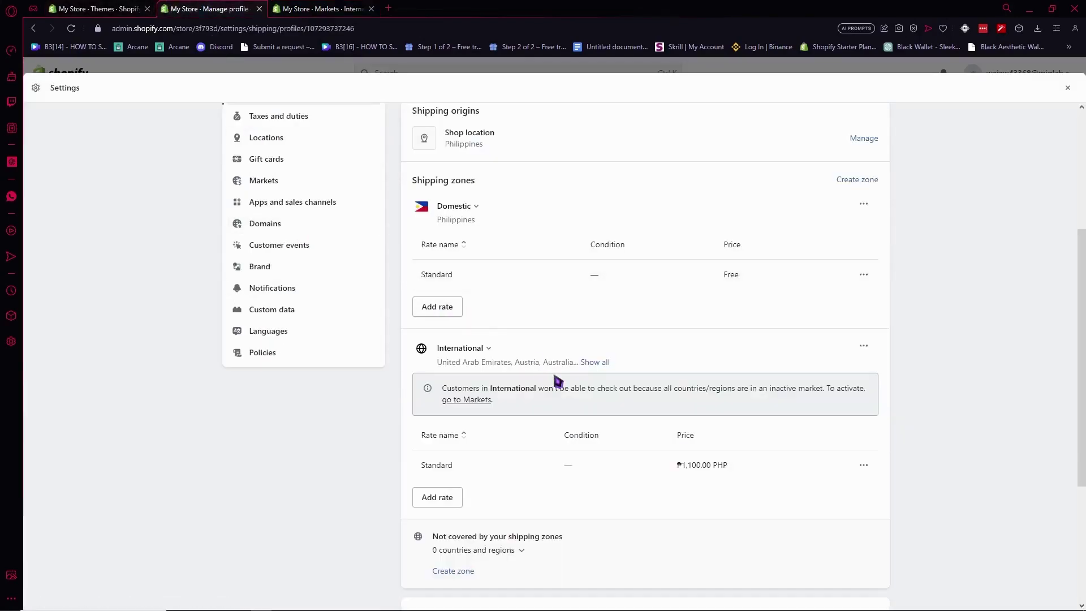
{"action": "left_click", "coordinate": [70, 29]}
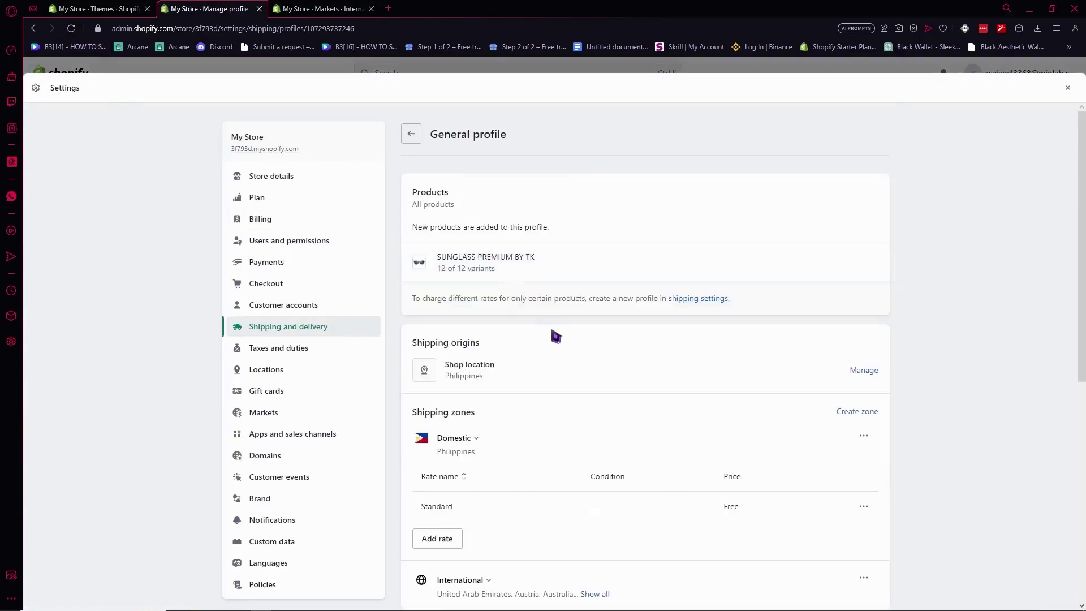
{"action": "scroll", "coordinate": [553, 338], "scroll_direction": "down", "scroll_amount": 2}
{"action": "scroll", "coordinate": [554, 337], "scroll_direction": "down", "scroll_amount": 4}
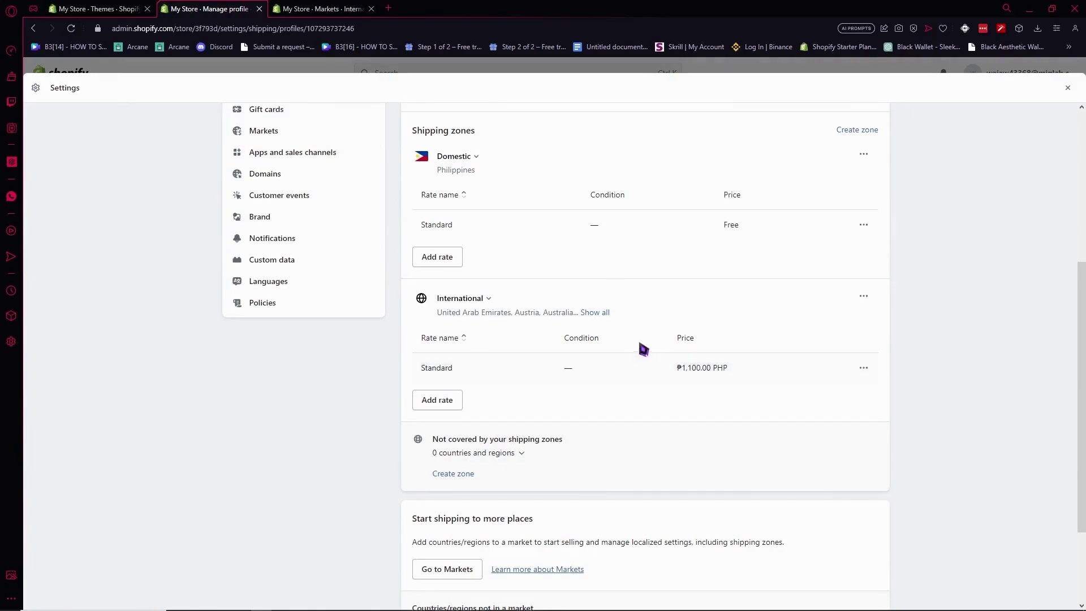
{"action": "scroll", "coordinate": [567, 229], "scroll_direction": "up", "scroll_amount": 1}
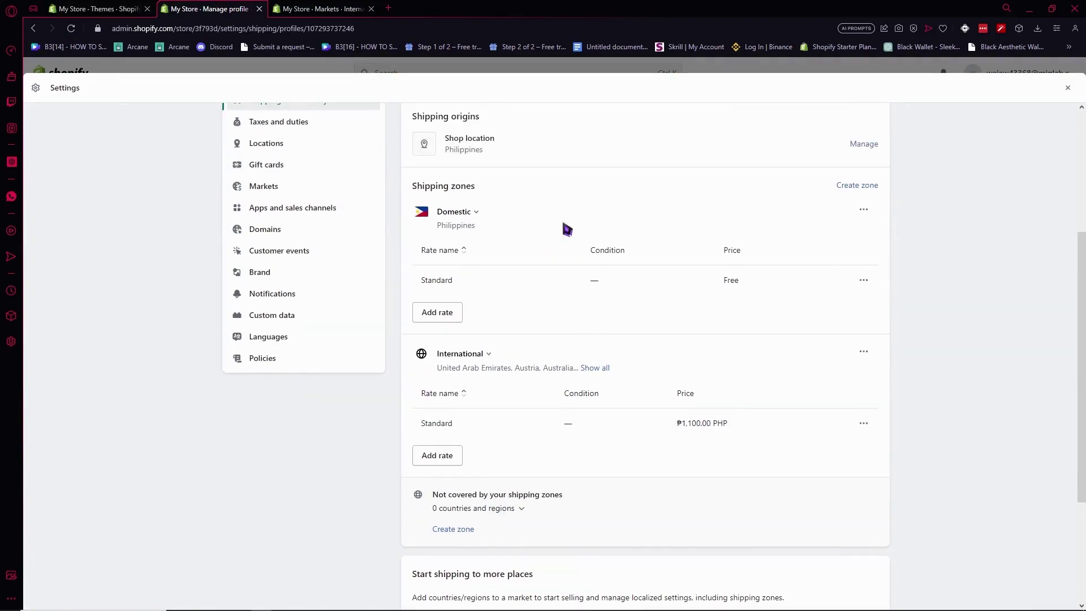
Examine the countries offered for a new shipping zone and the Markets page for adding more, then close without creating a zone
{"action": "left_click", "coordinate": [857, 186]}
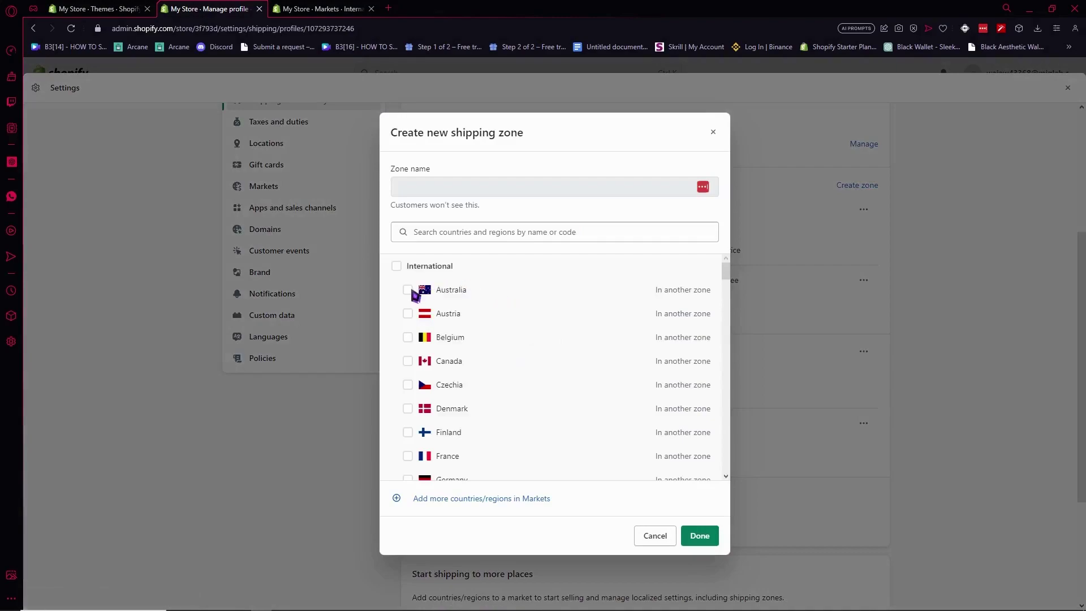
{"action": "scroll", "coordinate": [420, 291], "scroll_direction": "down", "scroll_amount": 5}
{"action": "scroll", "coordinate": [411, 345], "scroll_direction": "down", "scroll_amount": 5}
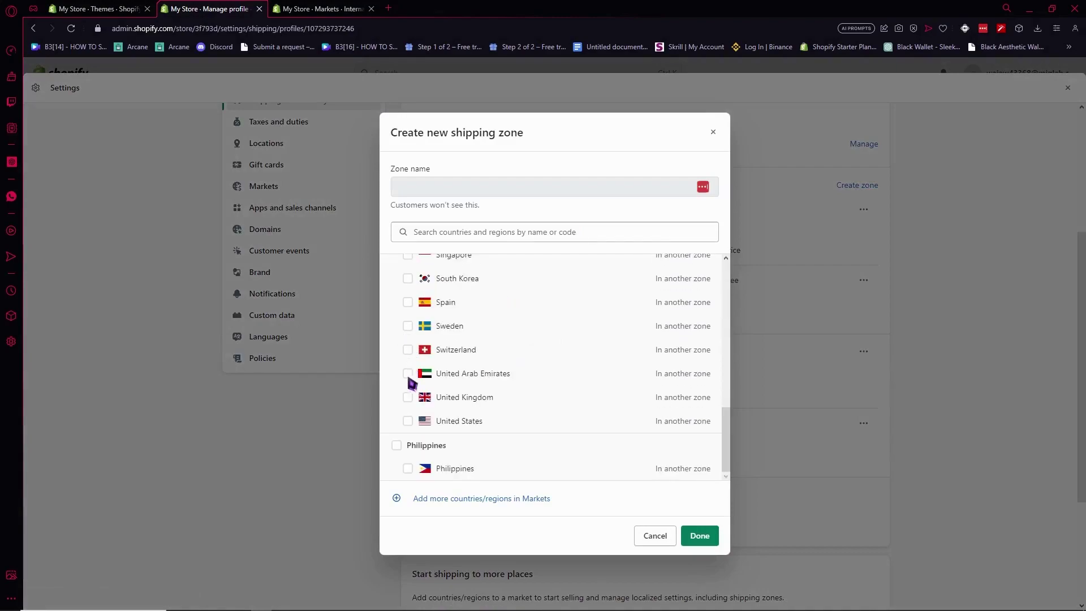
{"action": "scroll", "coordinate": [412, 379], "scroll_direction": "up", "scroll_amount": 10}
{"action": "scroll", "coordinate": [420, 387], "scroll_direction": "up", "scroll_amount": 2}
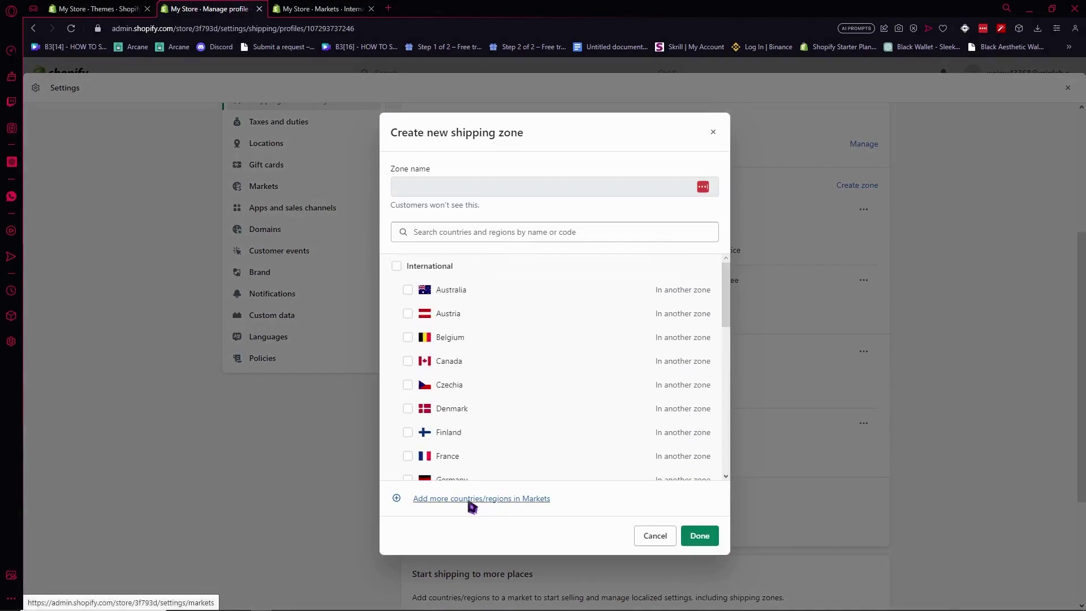
{"action": "left_click", "coordinate": [494, 505]}
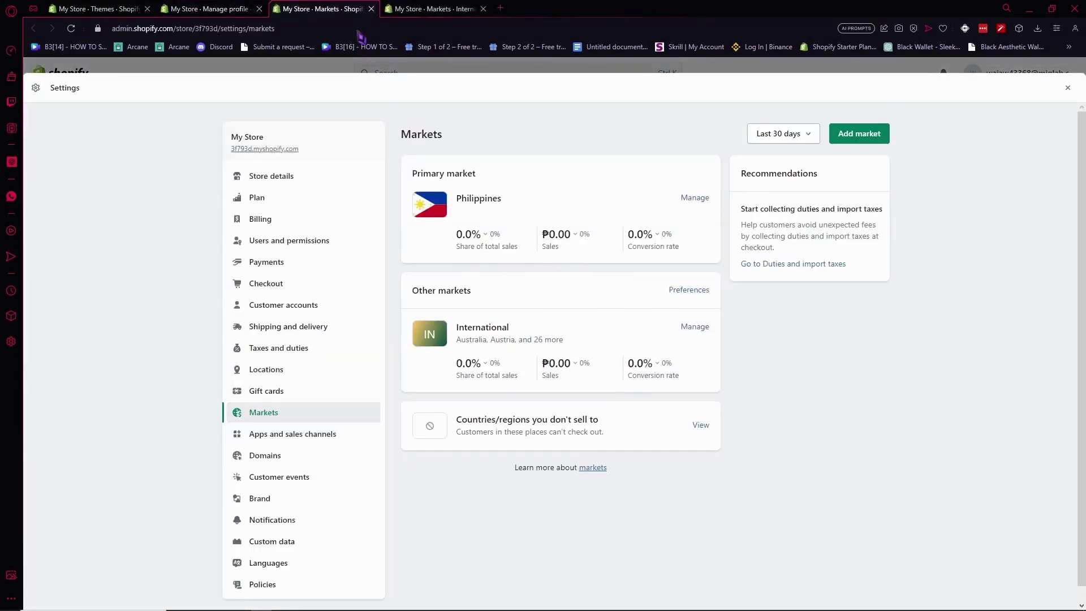
{"action": "left_click", "coordinate": [371, 9]}
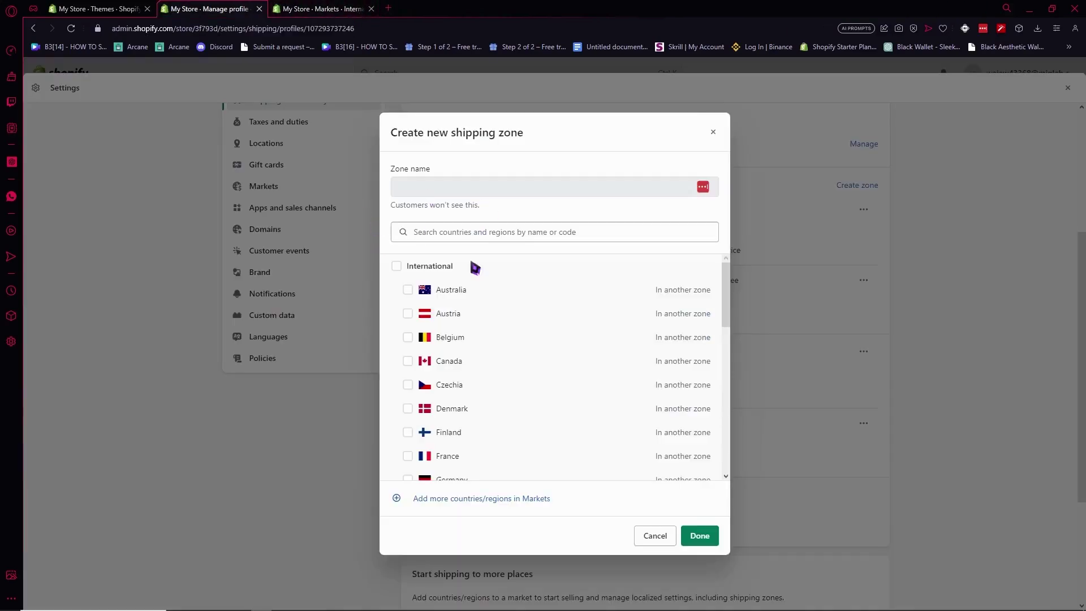
{"action": "left_click", "coordinate": [713, 132]}
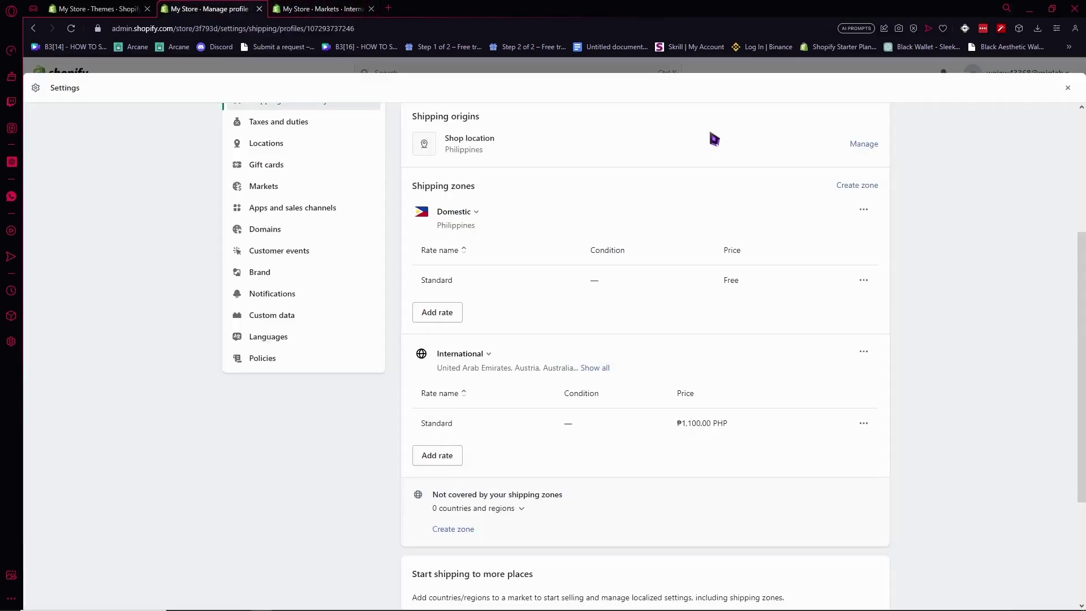
Try to add a rate calculated by a carrier or app to the Domestic shipping zone
{"action": "left_click", "coordinate": [436, 313]}
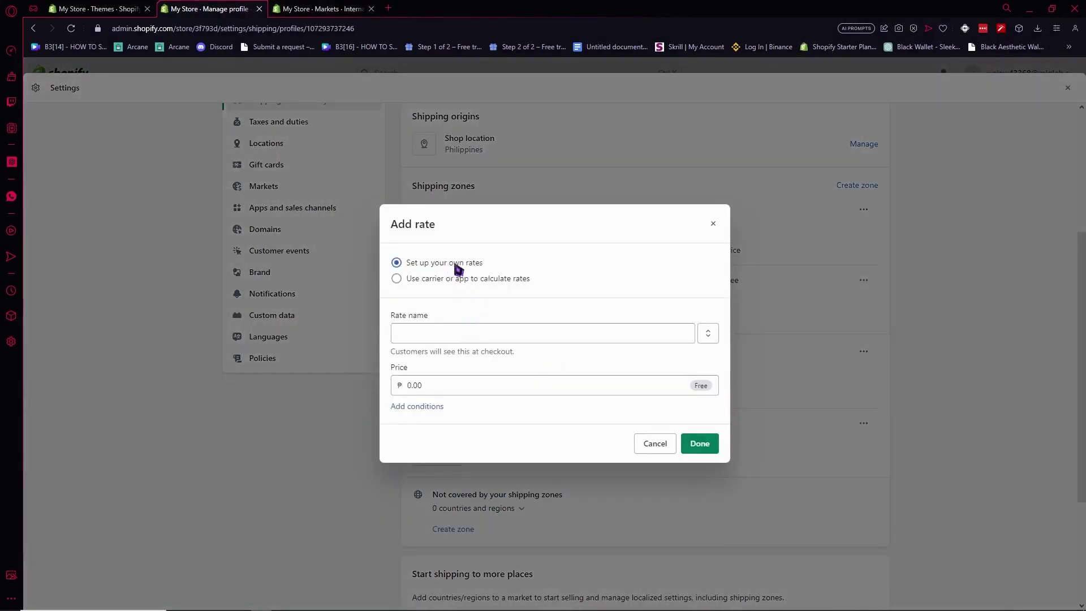
{"action": "left_click", "coordinate": [435, 281]}
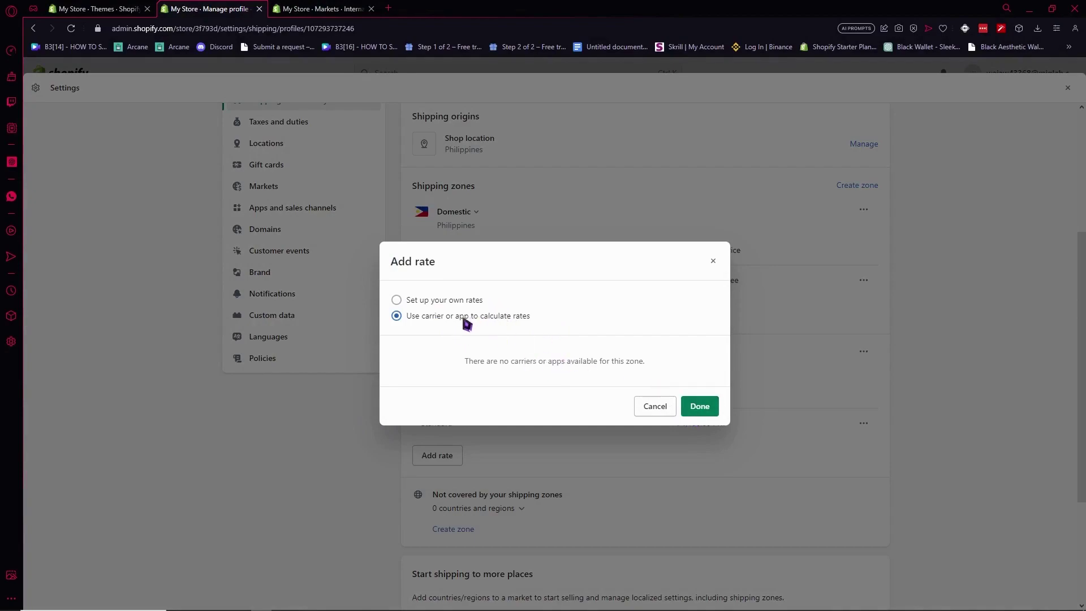
{"action": "left_click", "coordinate": [707, 412]}
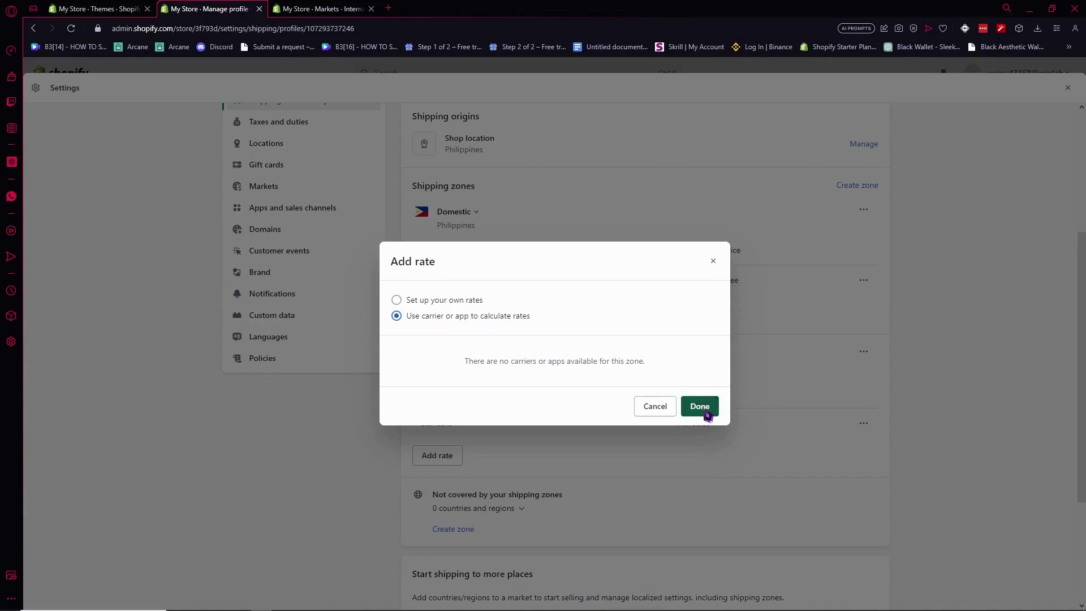
{"action": "left_click", "coordinate": [715, 263]}
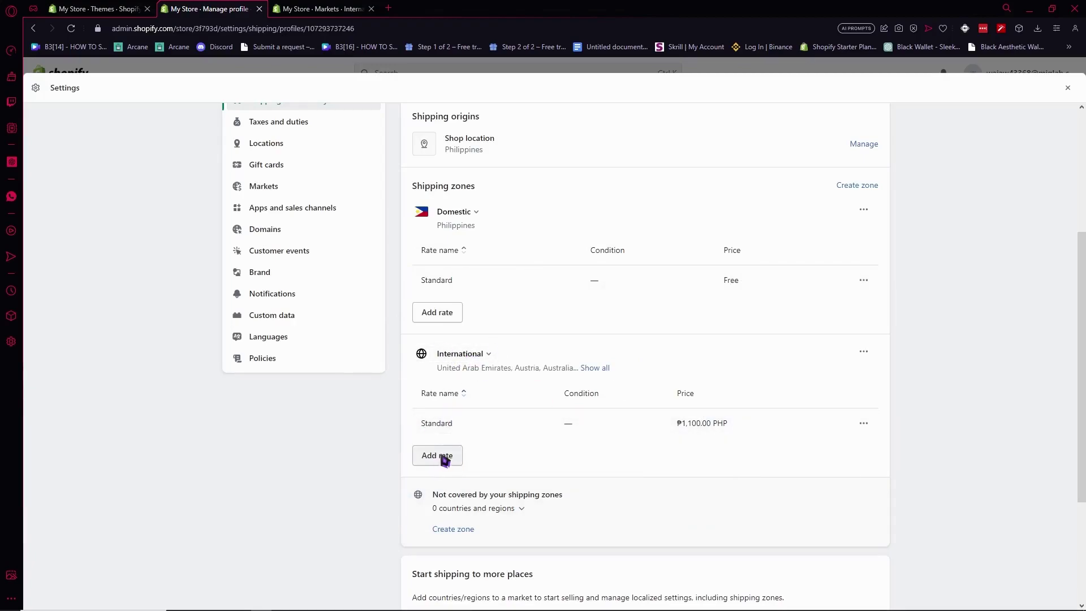
View the Markets page through the profile's option for shipping to more places, then close it
{"action": "scroll", "coordinate": [445, 461], "scroll_direction": "down", "scroll_amount": 3}
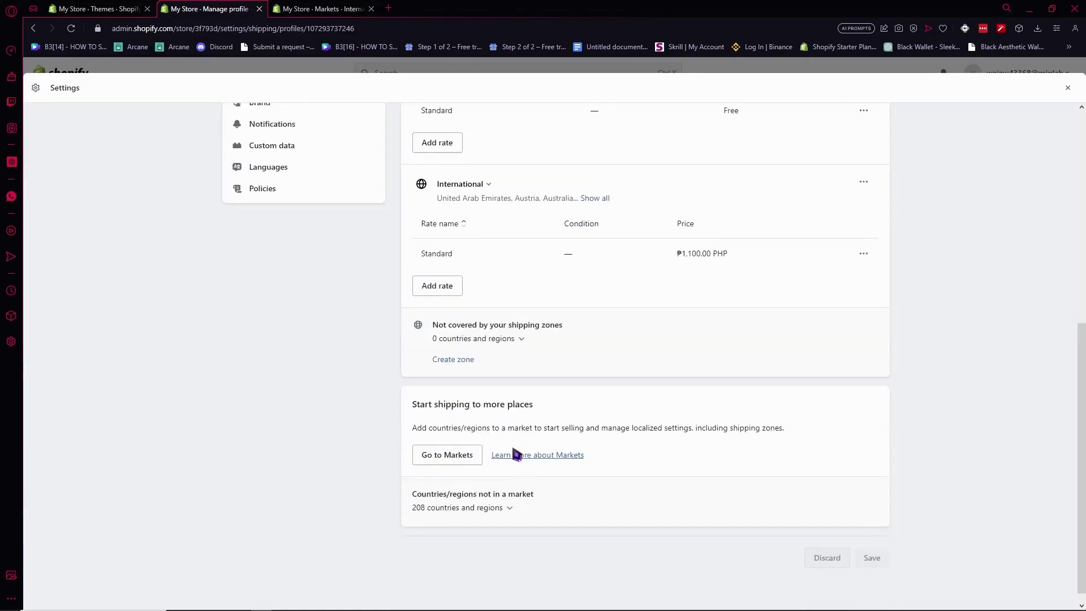
{"action": "left_click", "coordinate": [464, 457]}
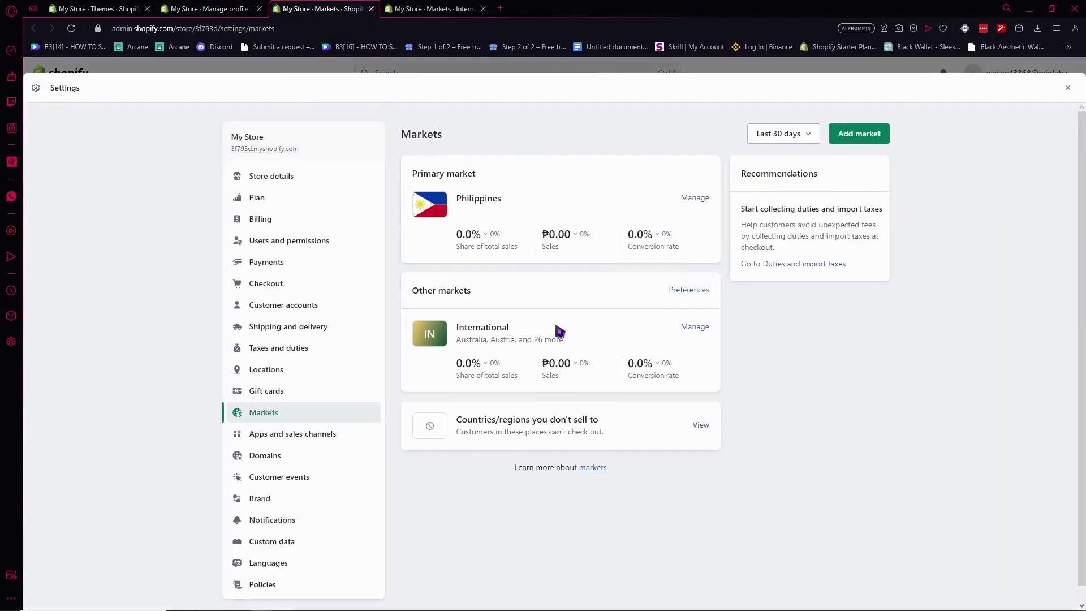
{"action": "key", "text": "ctrl+w"}
Go back from the General profile to the Shipping and delivery overview and bring up the expected delivery dates section
{"action": "scroll", "coordinate": [720, 334], "scroll_direction": "up", "scroll_amount": 7}
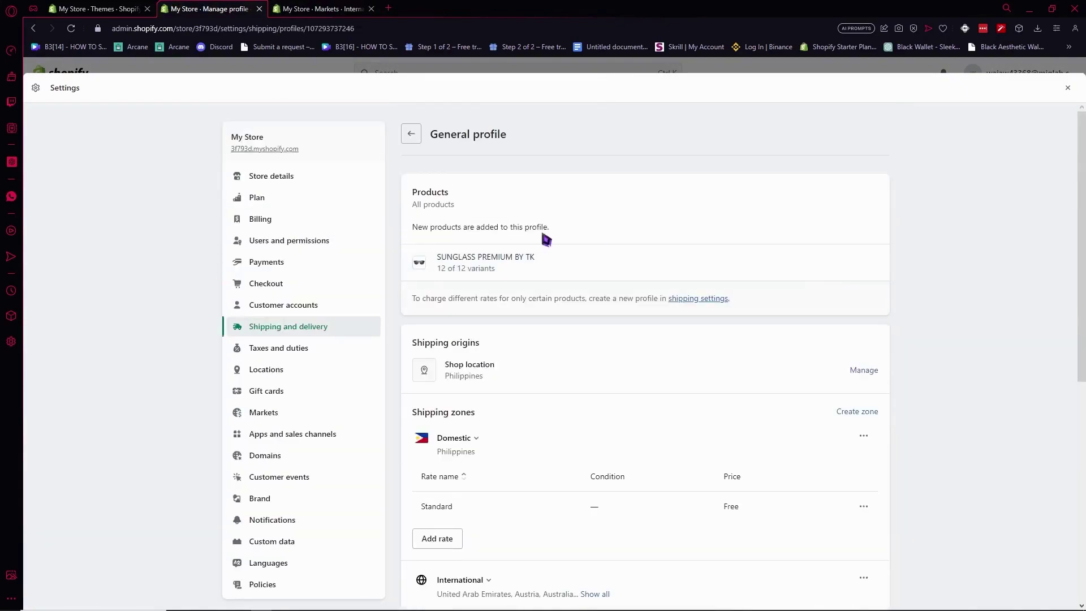
{"action": "left_click", "coordinate": [416, 140]}
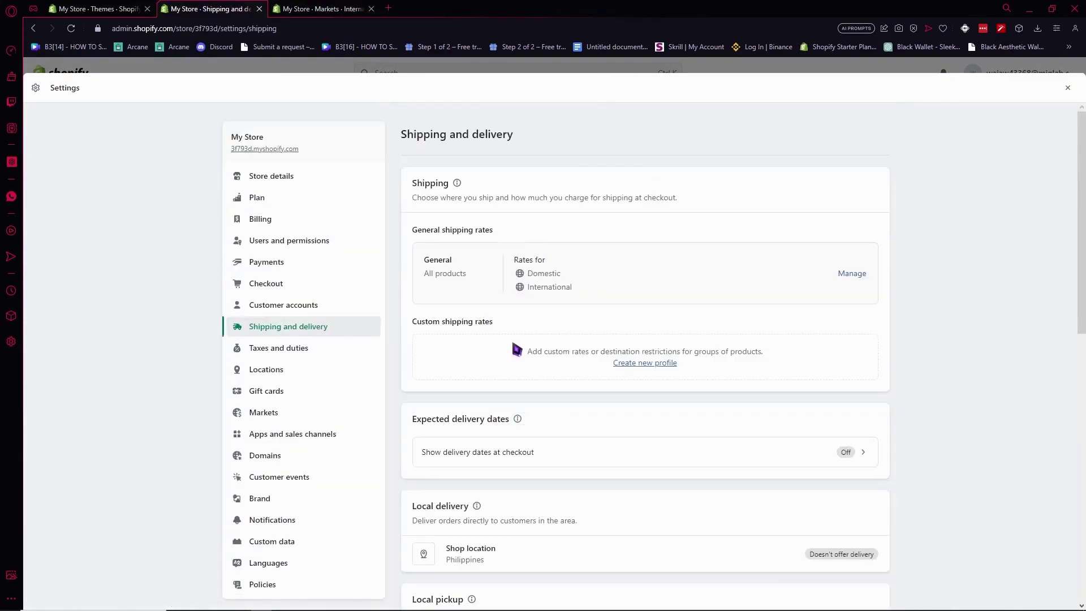
{"action": "scroll", "coordinate": [526, 347], "scroll_direction": "down", "scroll_amount": 2}
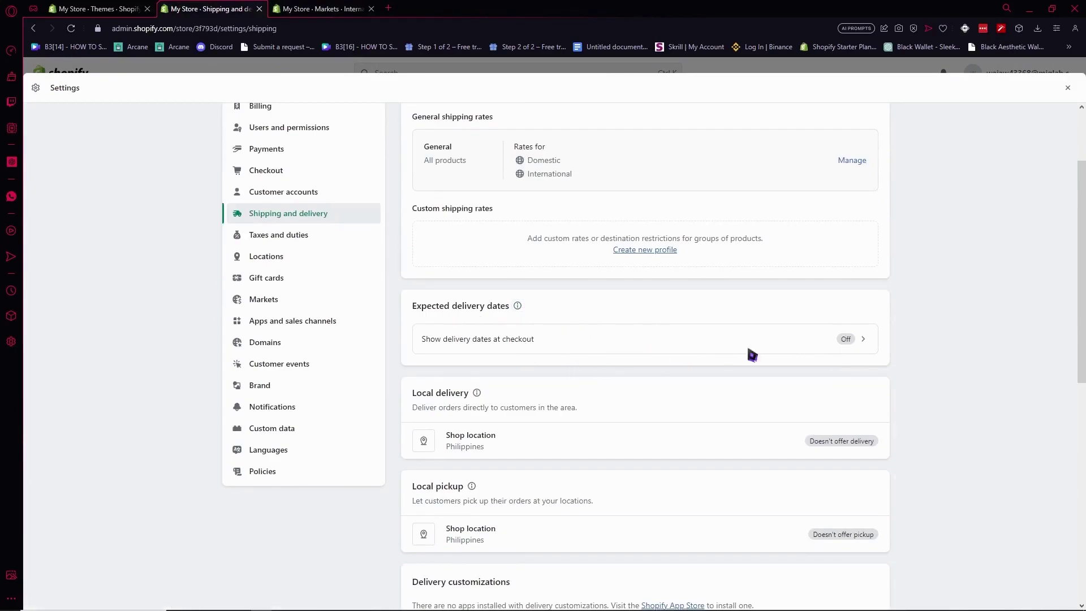
Read the requirements for showing expected delivery dates at checkout, then close the dialog
{"action": "left_click", "coordinate": [802, 346]}
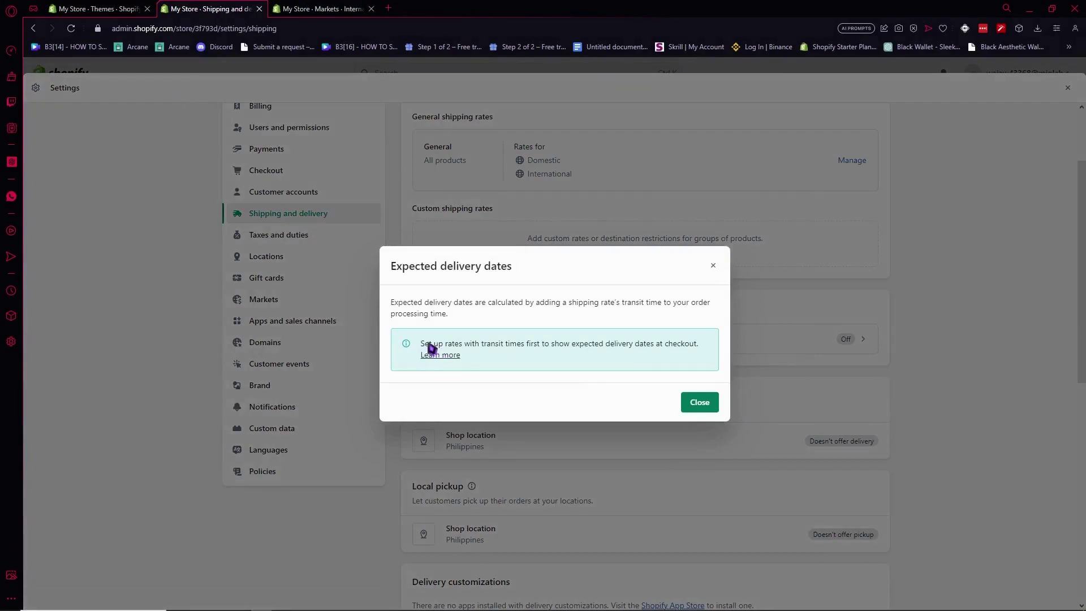
{"action": "left_click_drag", "start_coordinate": [422, 344], "coordinate": [528, 347]}
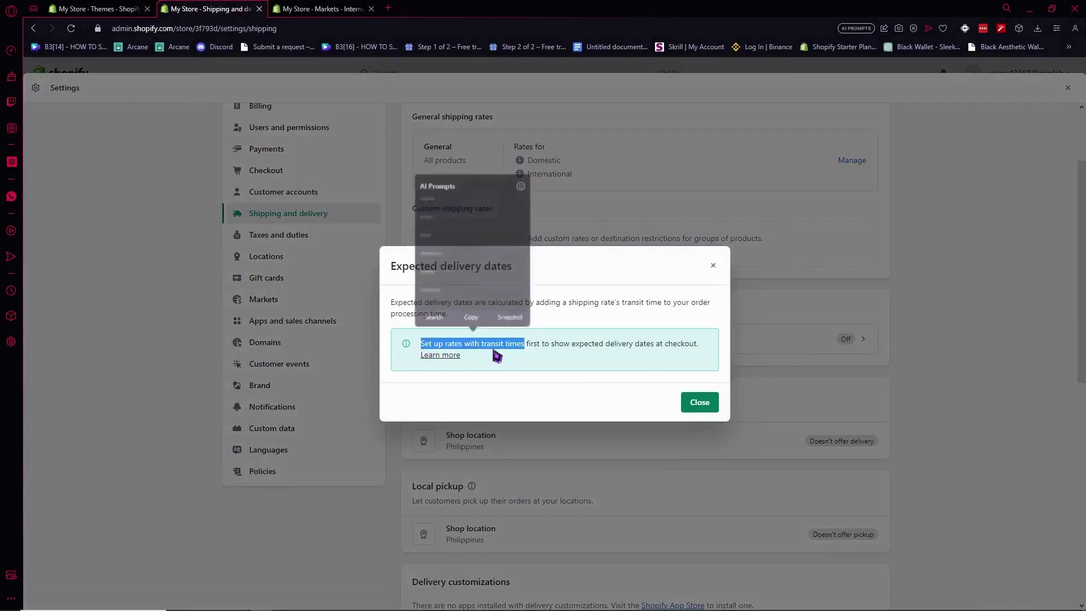
{"action": "left_click", "coordinate": [543, 354]}
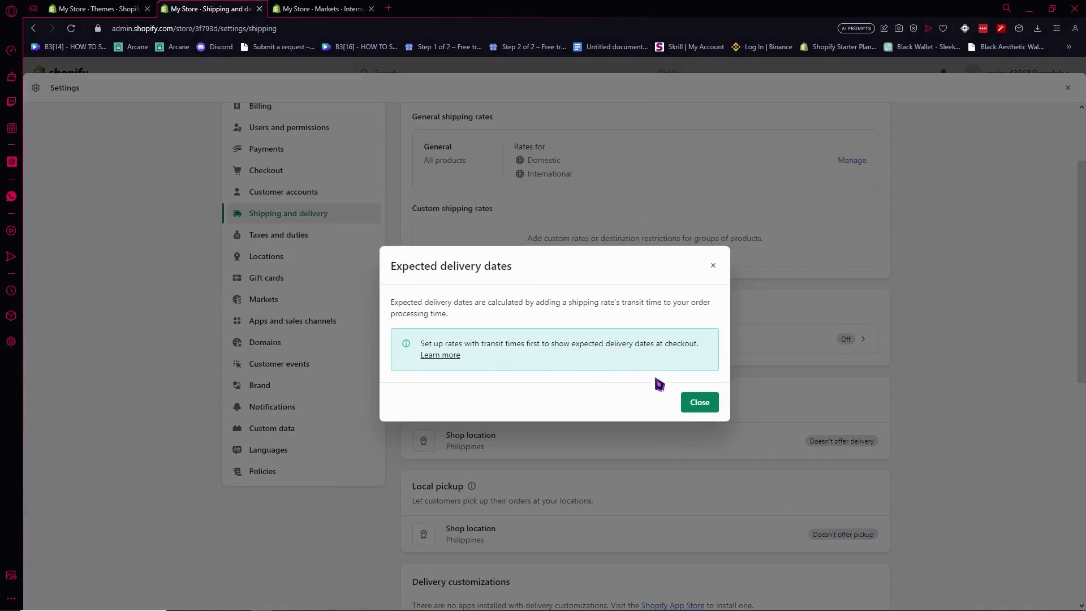
{"action": "left_click", "coordinate": [705, 405]}
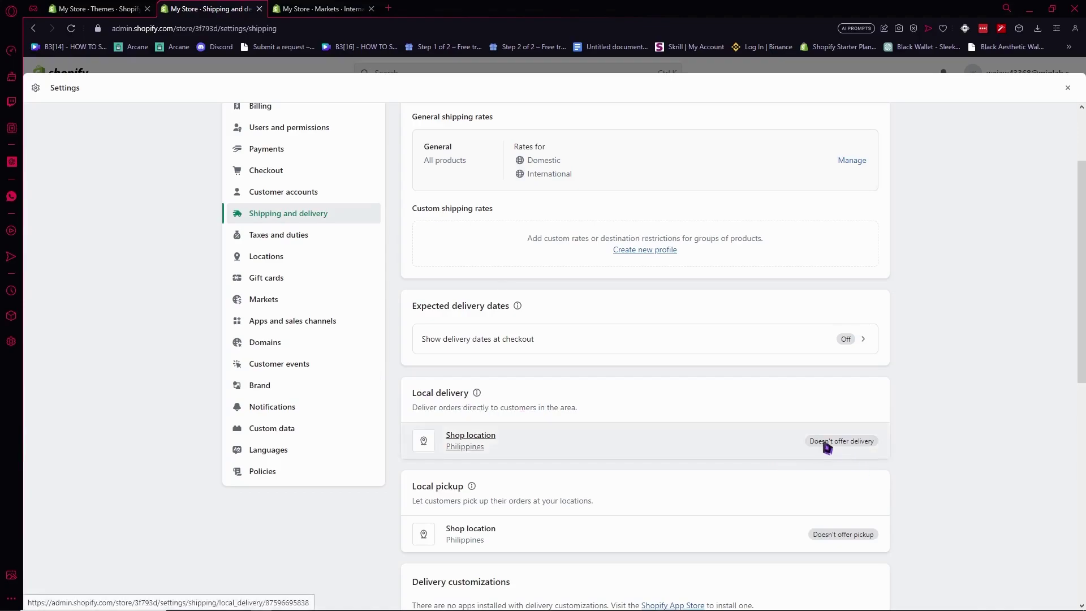
Try offering local delivery from the Shop location and read the notice about its delivery area
{"action": "left_click", "coordinate": [696, 447]}
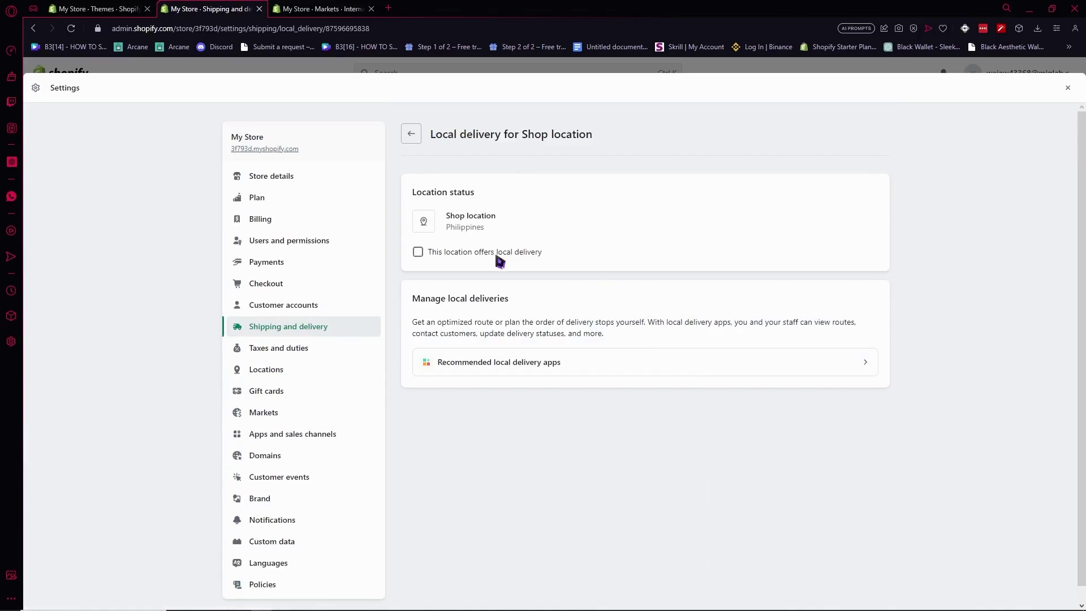
{"action": "left_click", "coordinate": [419, 252]}
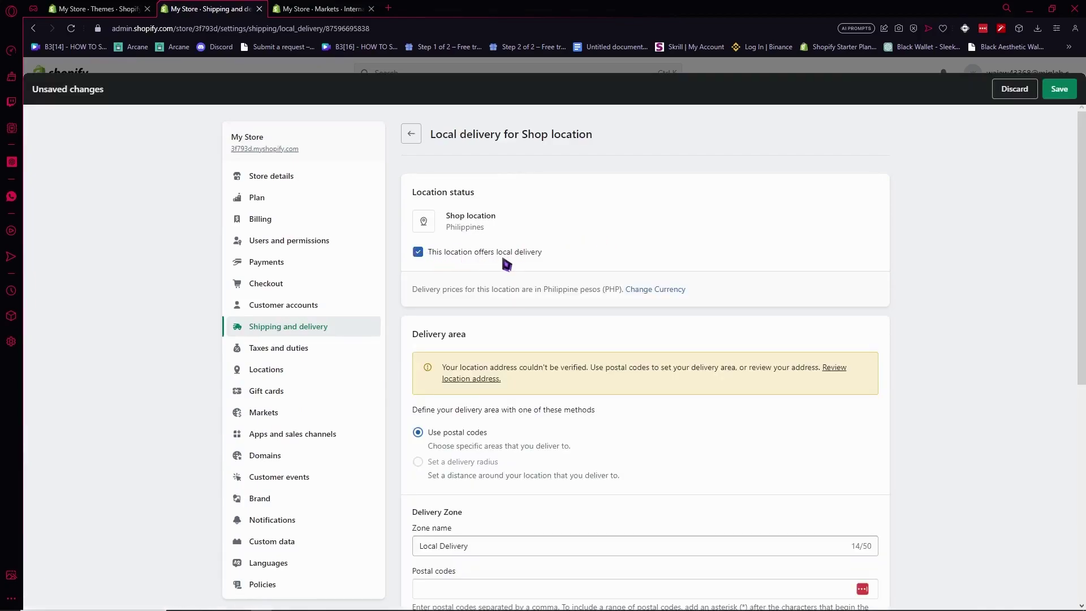
{"action": "left_click_drag", "start_coordinate": [448, 371], "coordinate": [802, 366]}
{"action": "left_click", "coordinate": [597, 385]}
Review the Shop location's address form in a separate tab, close it, and leave the local delivery page without saving
{"action": "right_click", "coordinate": [488, 387]}
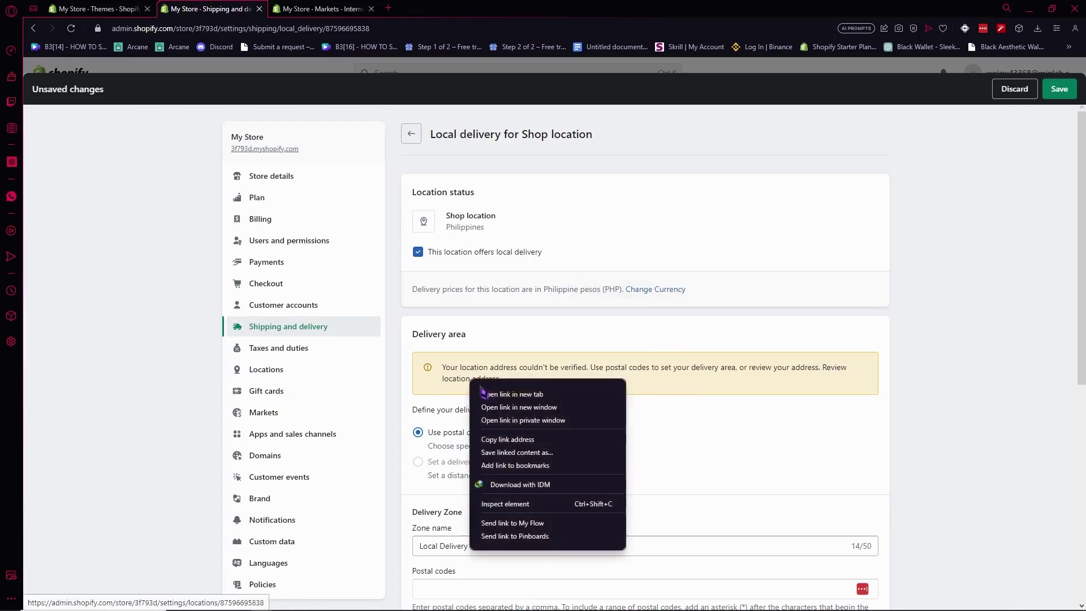
{"action": "left_click", "coordinate": [493, 395]}
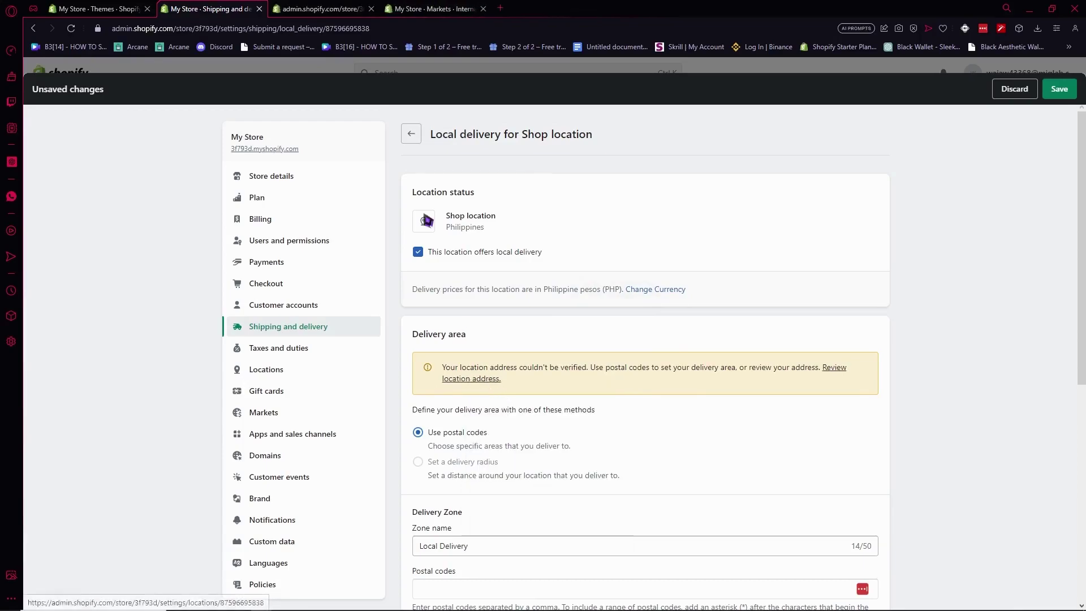
{"action": "key", "text": "ctrl+Tab"}
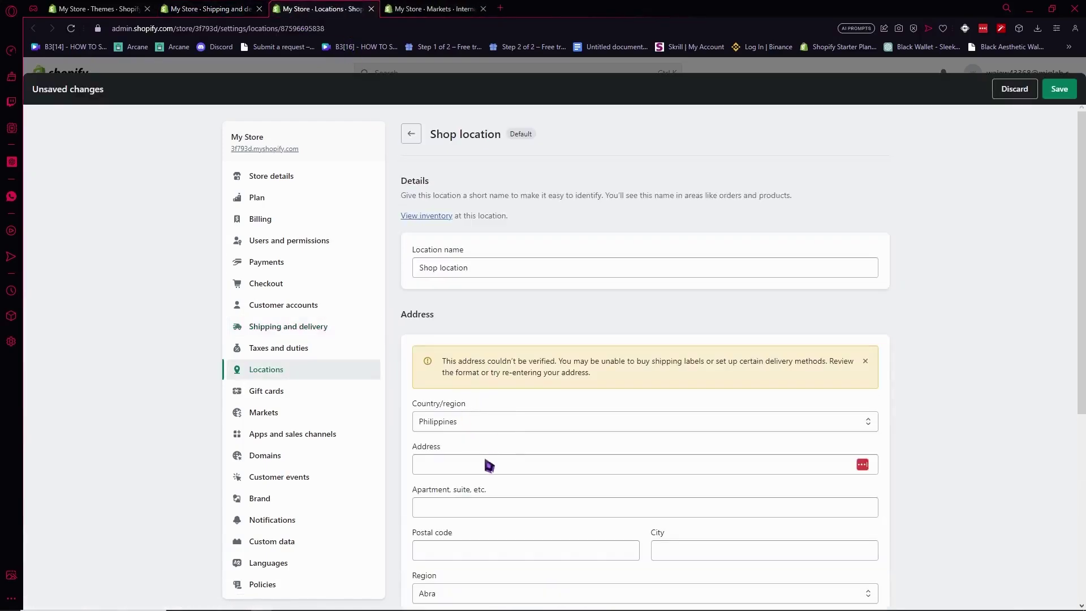
{"action": "scroll", "coordinate": [486, 463], "scroll_direction": "down", "scroll_amount": 5}
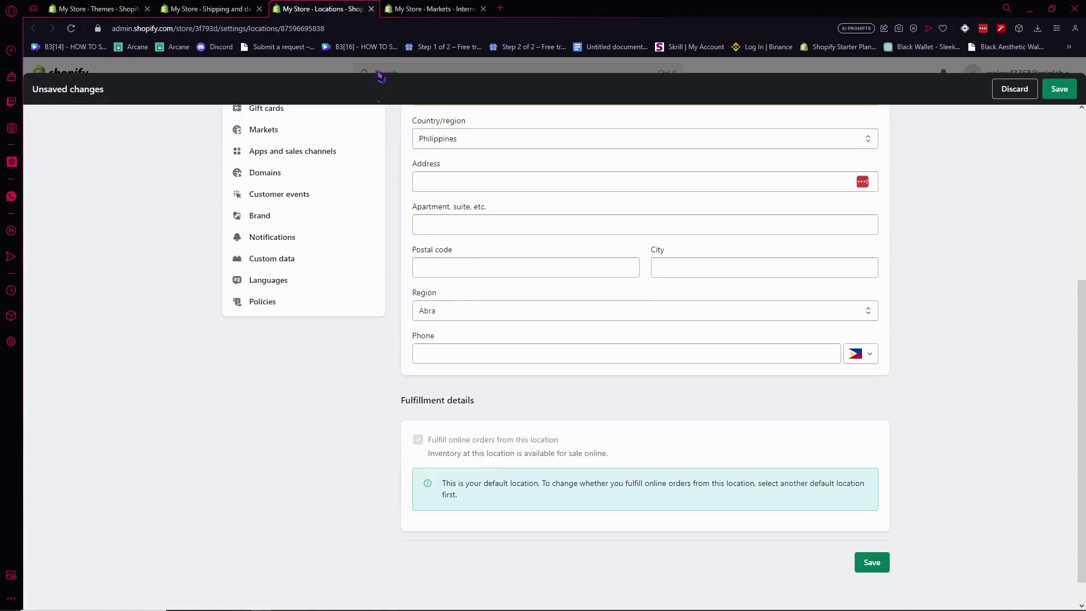
{"action": "left_click", "coordinate": [371, 8]}
{"action": "left_click", "coordinate": [609, 88]}
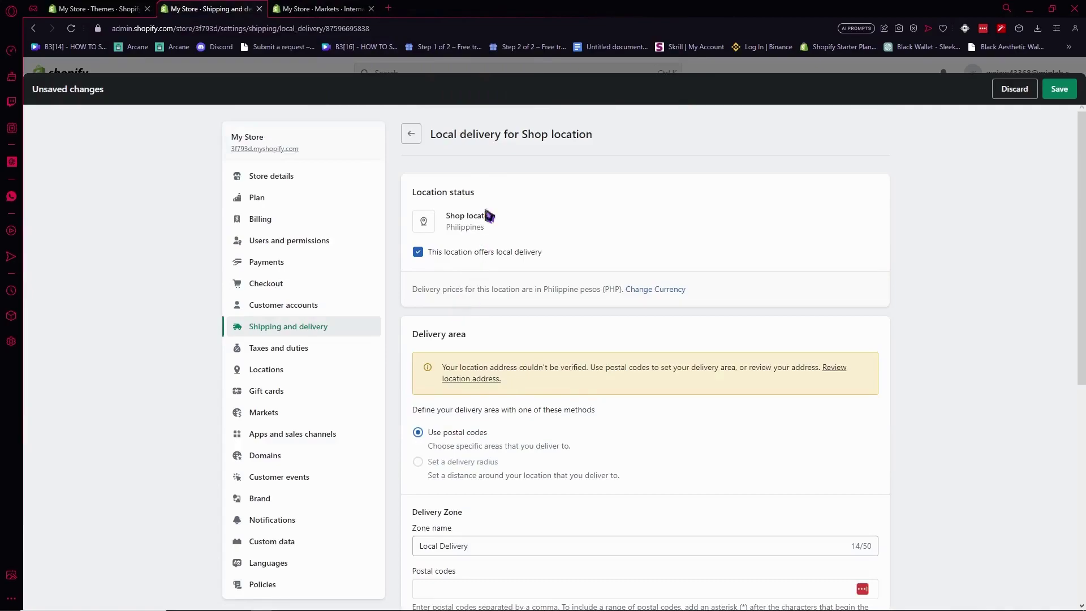
{"action": "left_click", "coordinate": [411, 133]}
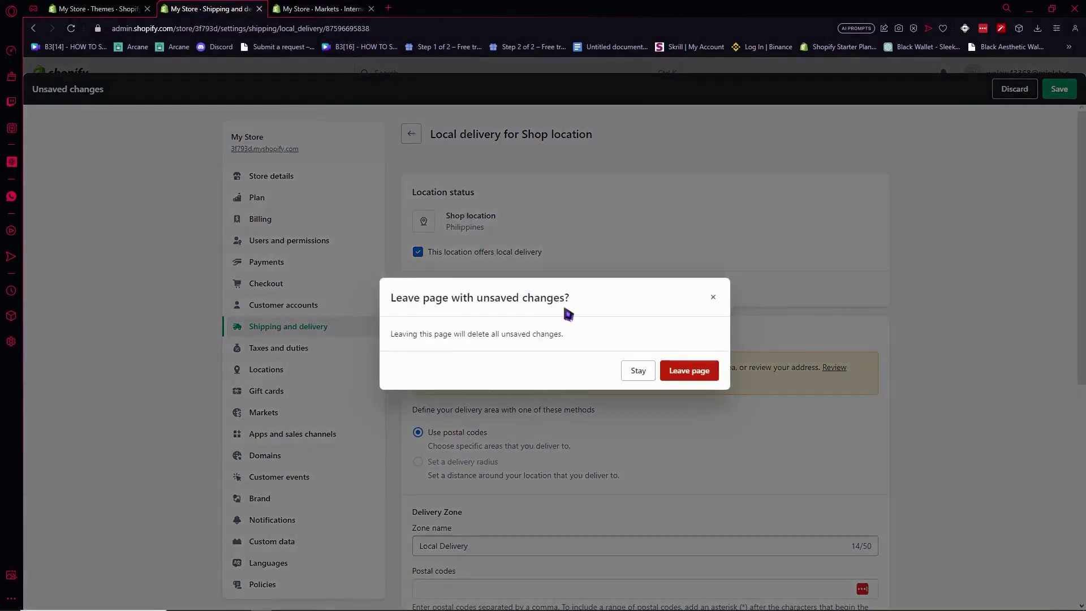
{"action": "left_click", "coordinate": [693, 378]}
View the form for adding a saved package, then close it without adding one
{"action": "scroll", "coordinate": [654, 374], "scroll_direction": "down", "scroll_amount": 5}
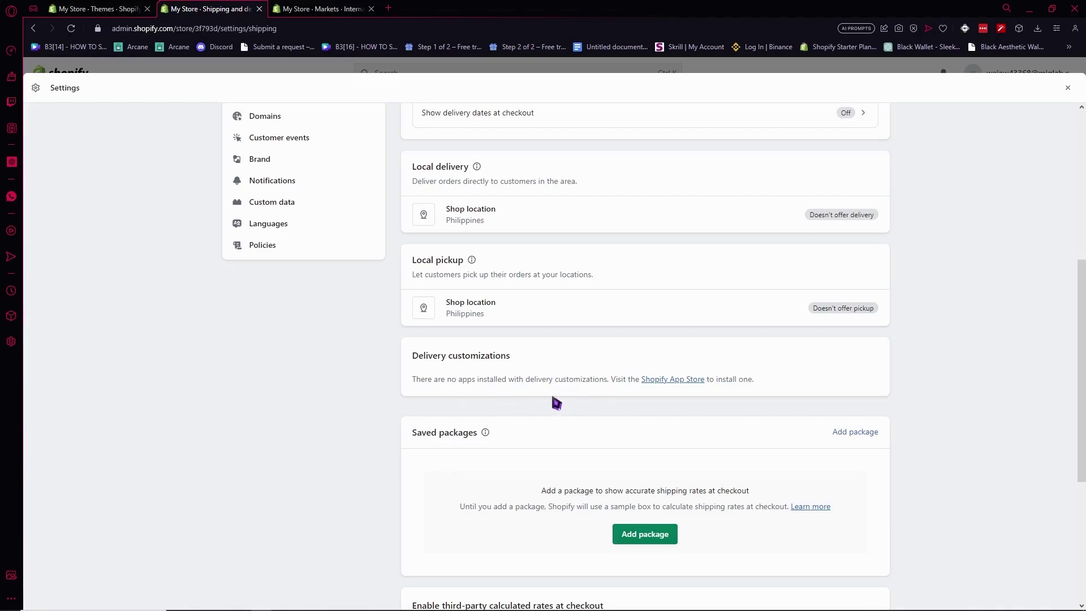
{"action": "scroll", "coordinate": [555, 405], "scroll_direction": "down", "scroll_amount": 1}
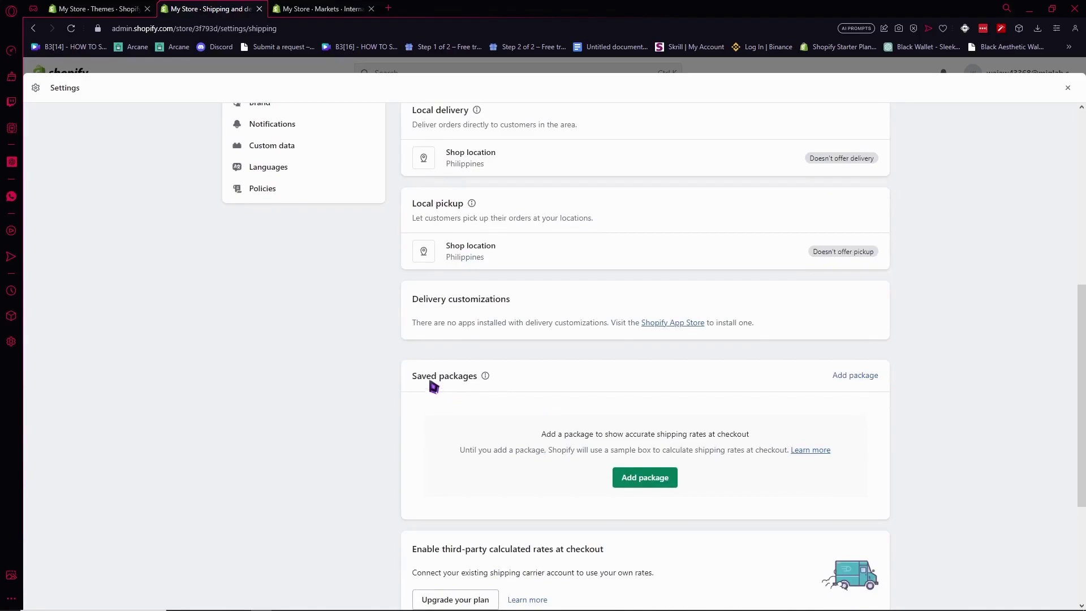
{"action": "left_click", "coordinate": [634, 479]}
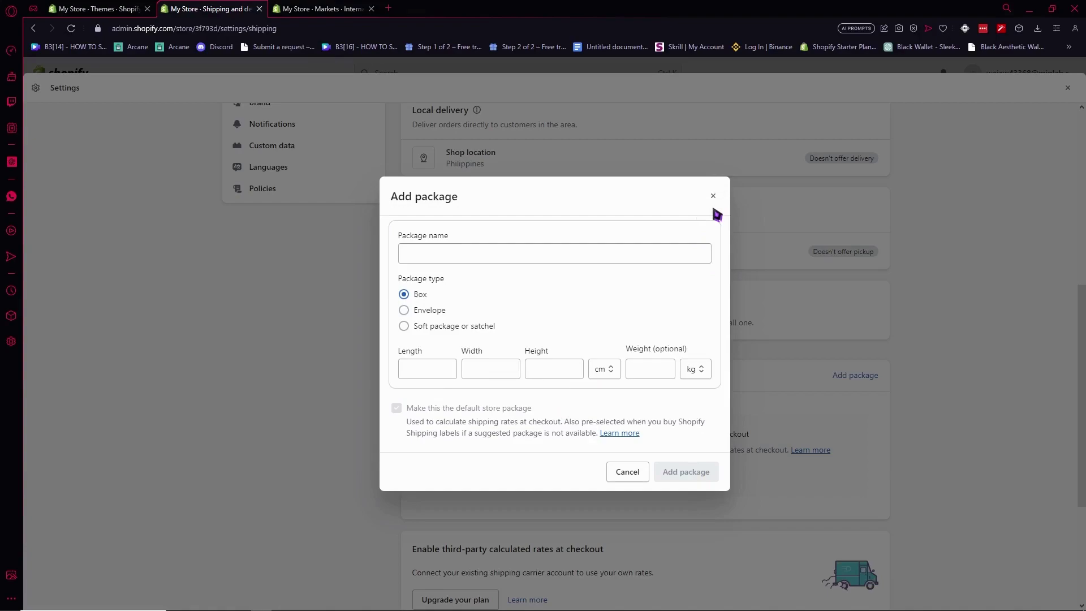
{"action": "left_click", "coordinate": [713, 197]}
Review the packing slip and custom order fulfillment sections, and close the fulfillment service form without adding a service
{"action": "scroll", "coordinate": [490, 357], "scroll_direction": "down", "scroll_amount": 4}
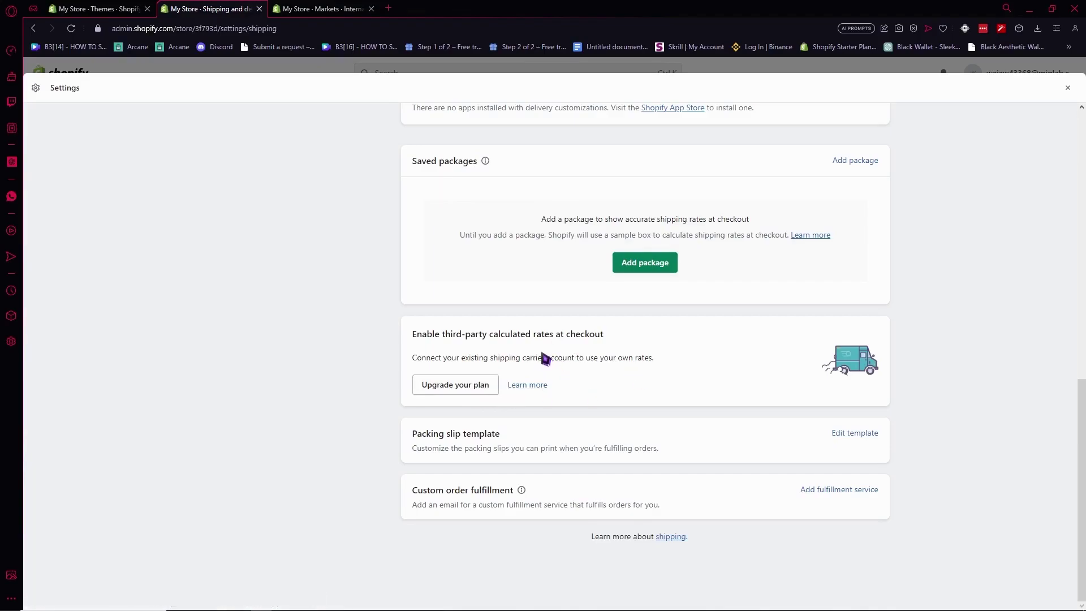
{"action": "left_click_drag", "start_coordinate": [427, 453], "coordinate": [537, 454]}
{"action": "left_click", "coordinate": [505, 463]}
{"action": "left_click", "coordinate": [827, 491]}
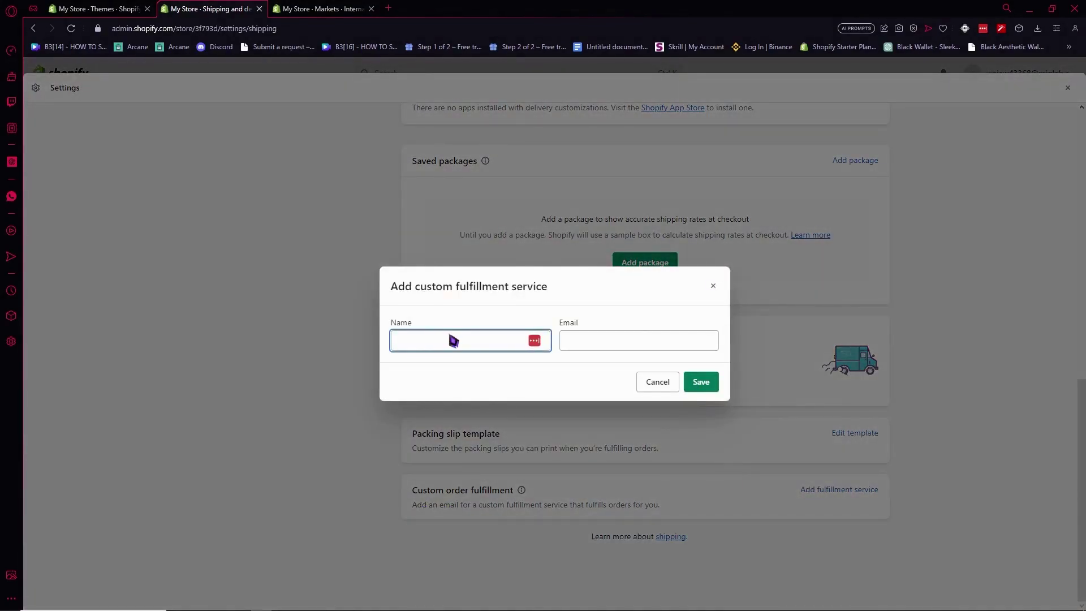
{"action": "left_click", "coordinate": [711, 287]}
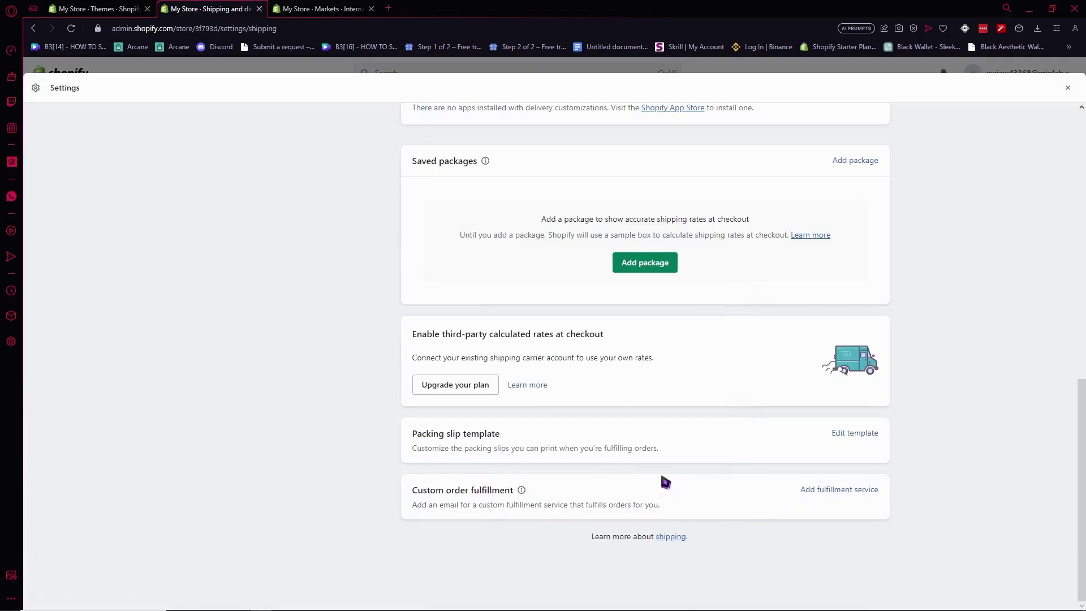
{"action": "left_click_drag", "start_coordinate": [439, 506], "coordinate": [570, 509]}
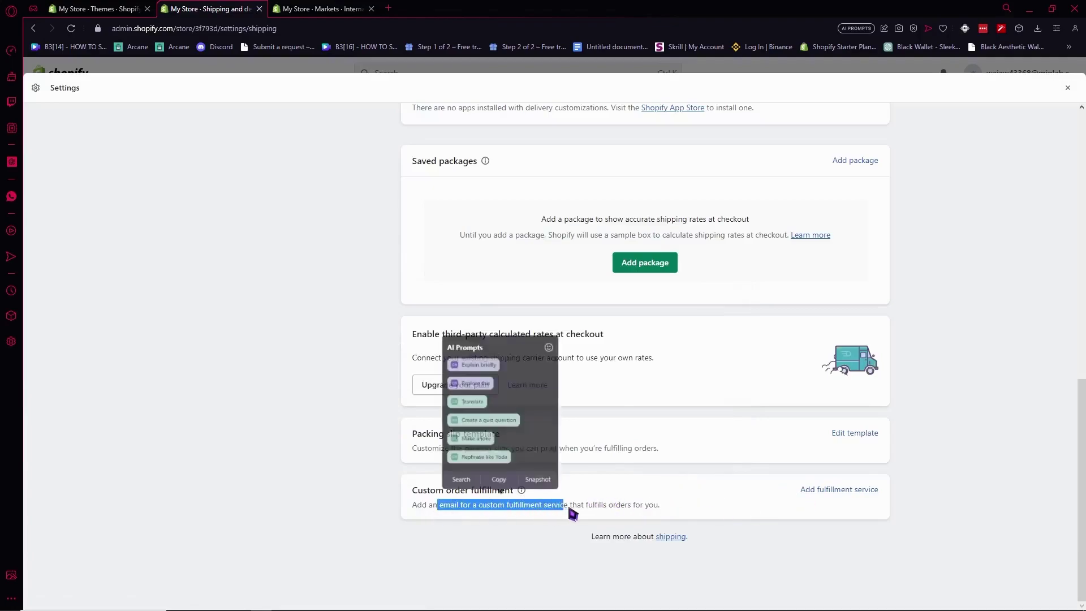
{"action": "left_click", "coordinate": [607, 491]}
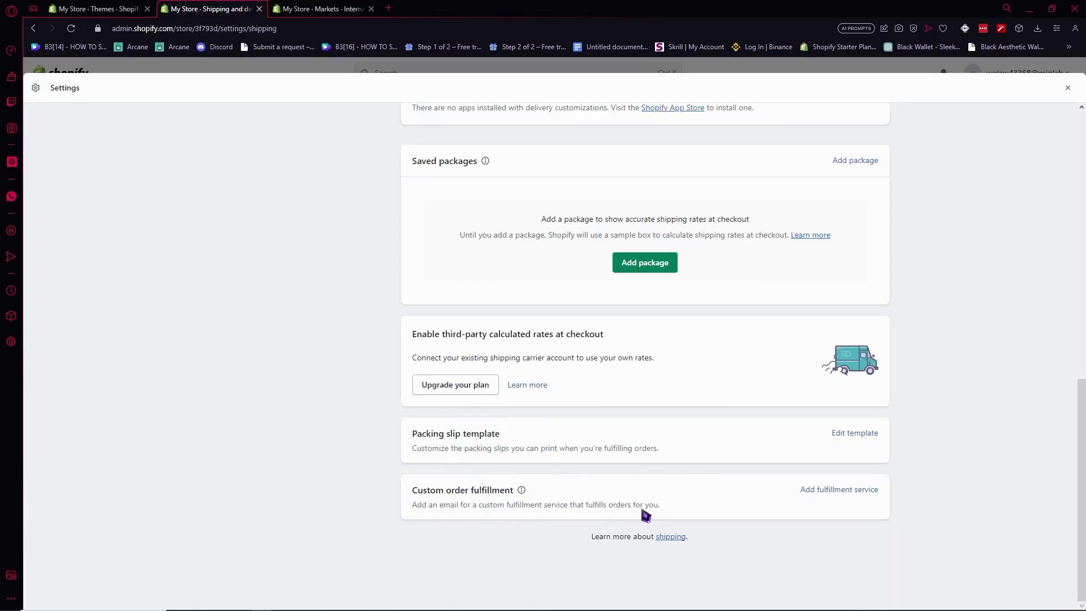
Look through the linked Shopify Help Center article on shipping and delivery in a new tab, then close it
{"action": "right_click", "coordinate": [673, 542]}
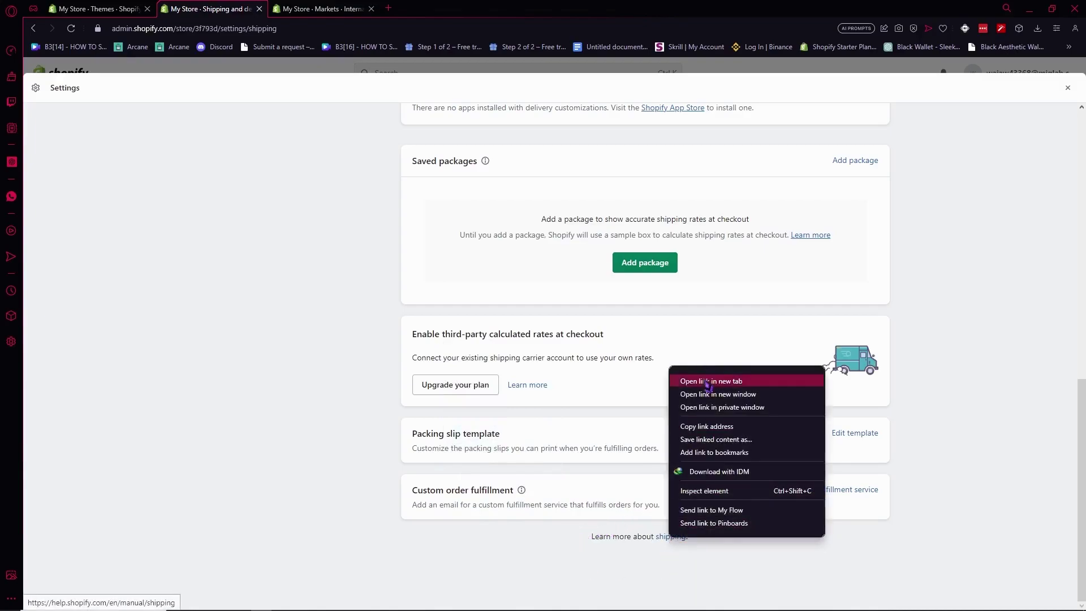
{"action": "left_click", "coordinate": [701, 382]}
{"action": "left_click", "coordinate": [319, 8]}
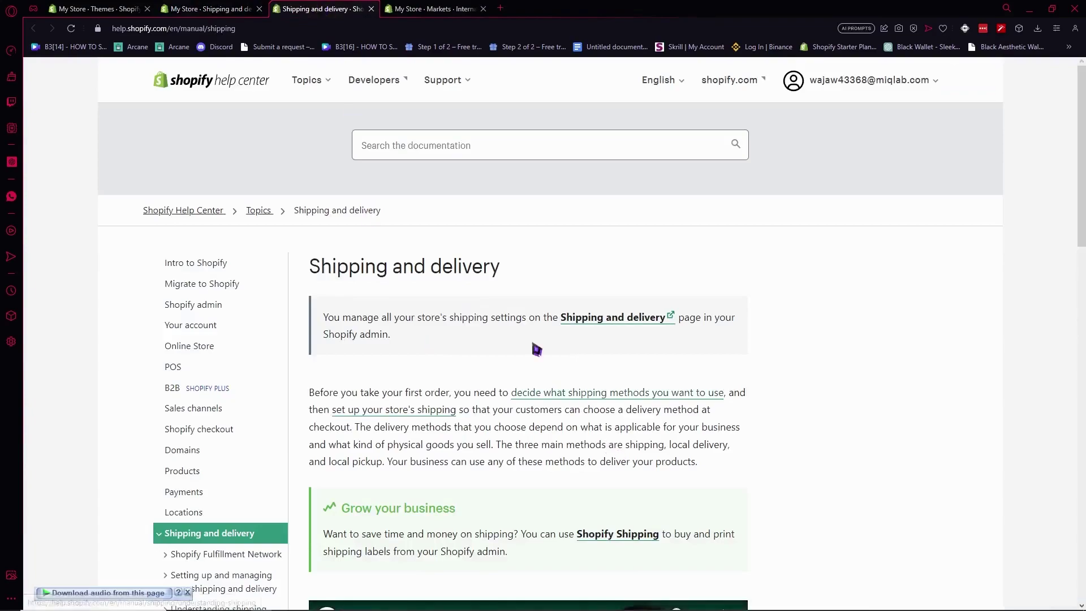
{"action": "scroll", "coordinate": [512, 328], "scroll_direction": "down", "scroll_amount": 5}
{"action": "scroll", "coordinate": [512, 328], "scroll_direction": "down", "scroll_amount": 14}
{"action": "scroll", "coordinate": [512, 325], "scroll_direction": "up", "scroll_amount": 7}
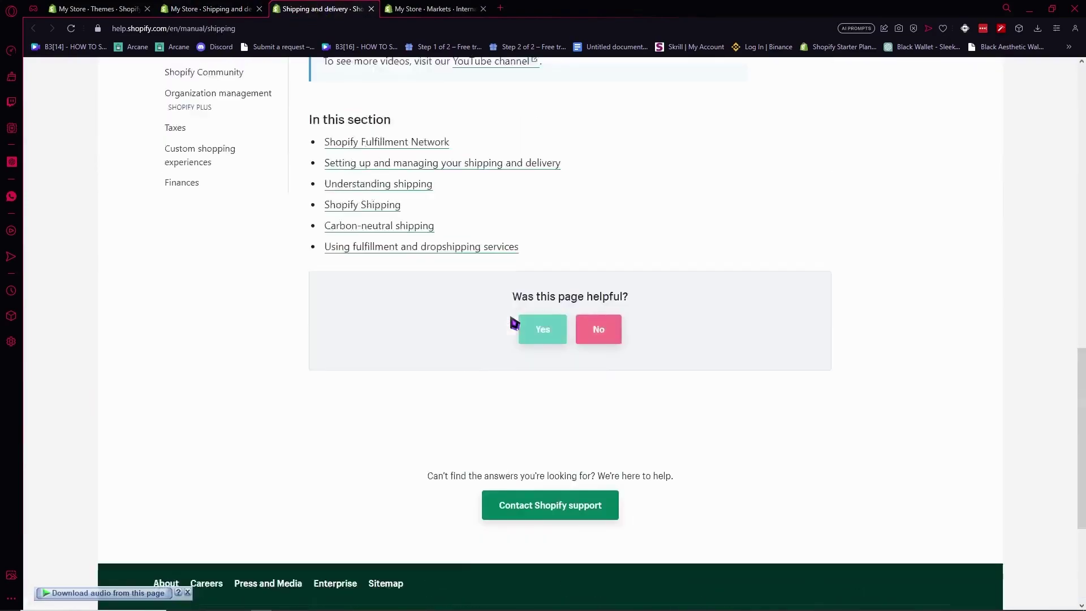
{"action": "key", "text": "ctrl+w"}
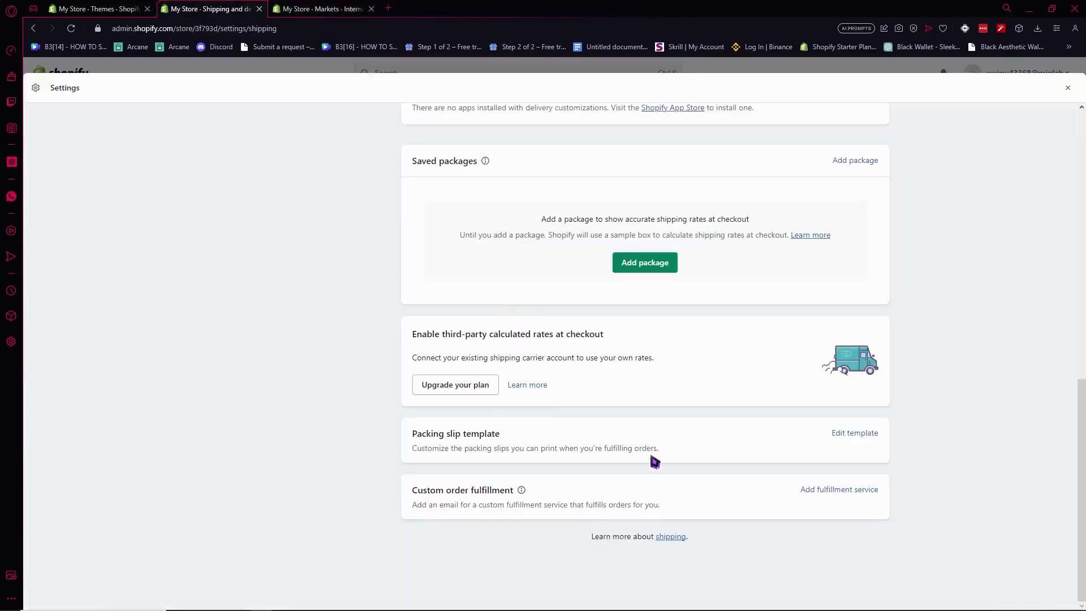